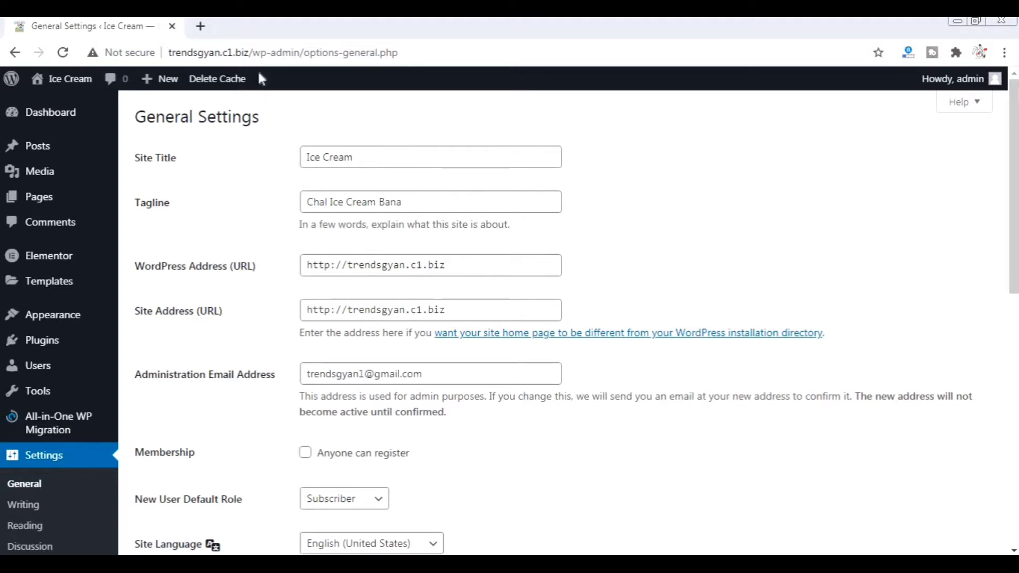
# Open the live Ice Cream site in a new browser tab and view its home page
pyautogui.moveTo(62, 79)
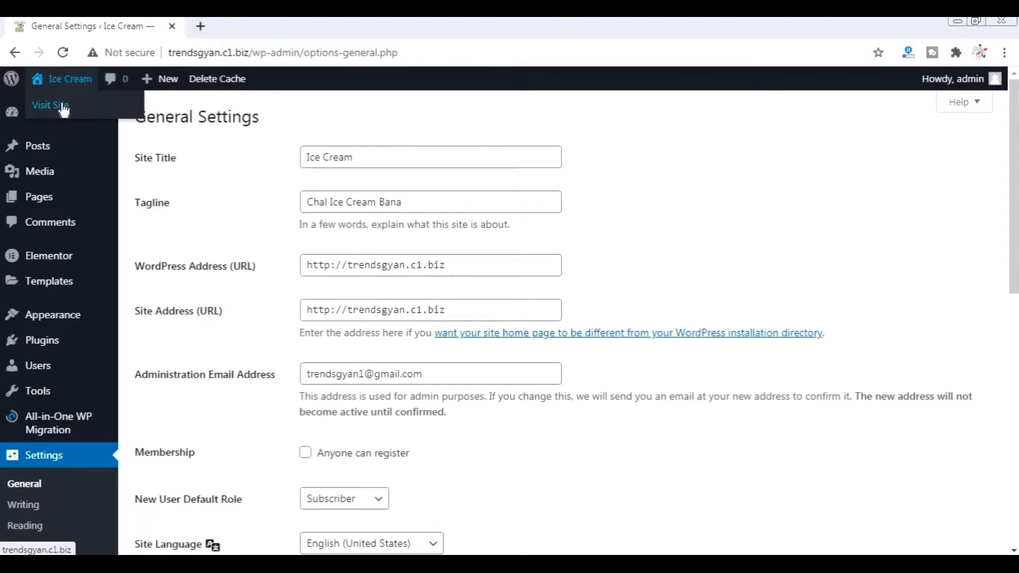
pyautogui.rightClick(73, 104)
pyautogui.click(126, 113)
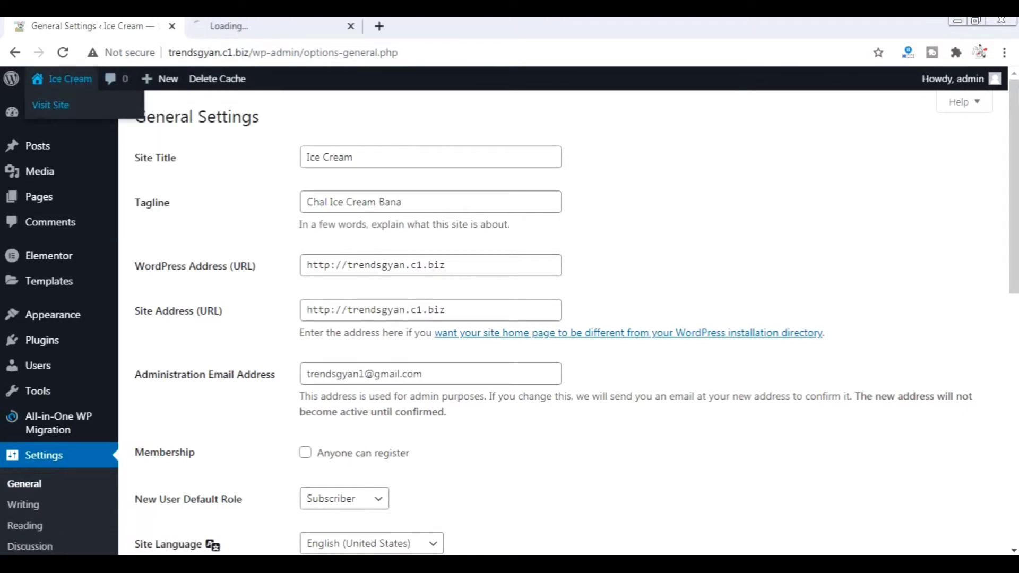
pyautogui.click(269, 25)
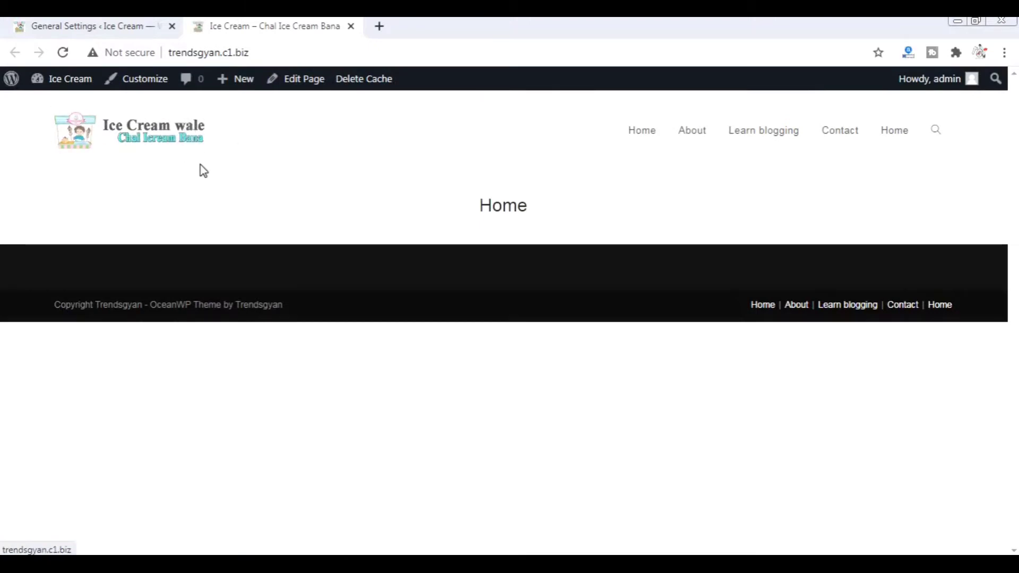
# Examine the Site Title and Tagline in General Settings and compare them with the live site
pyautogui.click(83, 25)
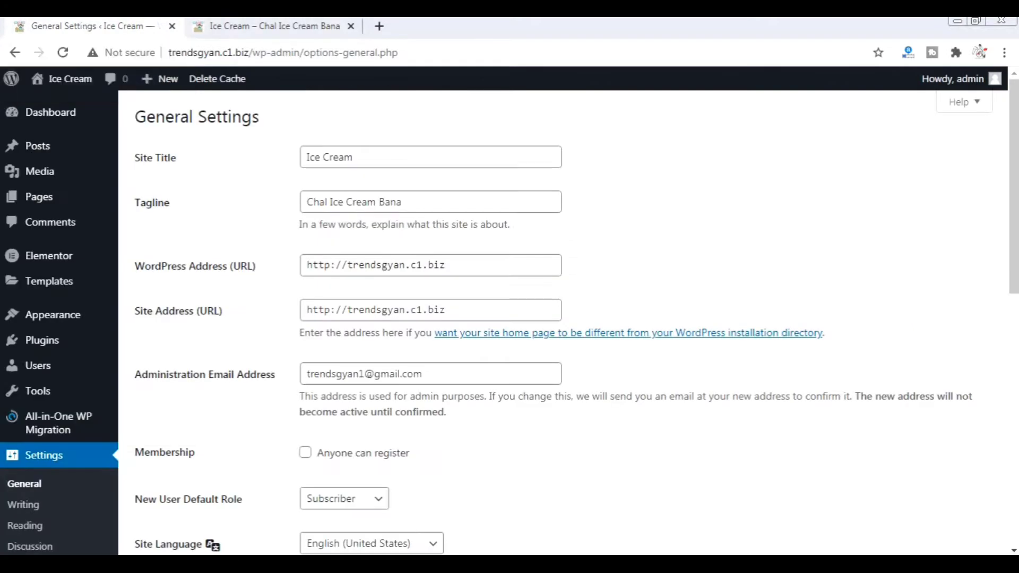
pyautogui.click(363, 157)
pyautogui.moveTo(302, 158); pyautogui.dragTo(568, 196)
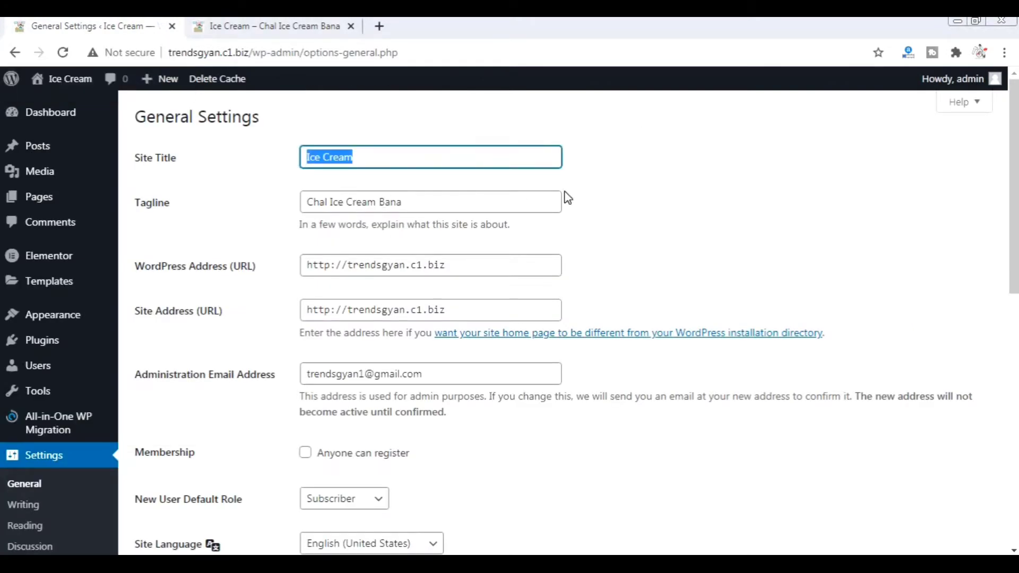
pyautogui.moveTo(431, 206); pyautogui.dragTo(276, 205)
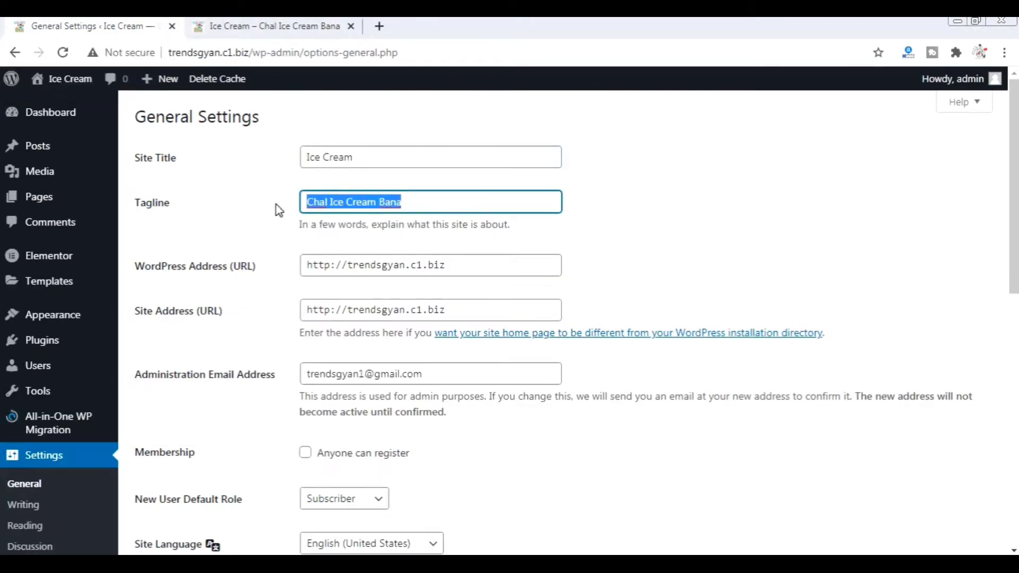
pyautogui.click(244, 35)
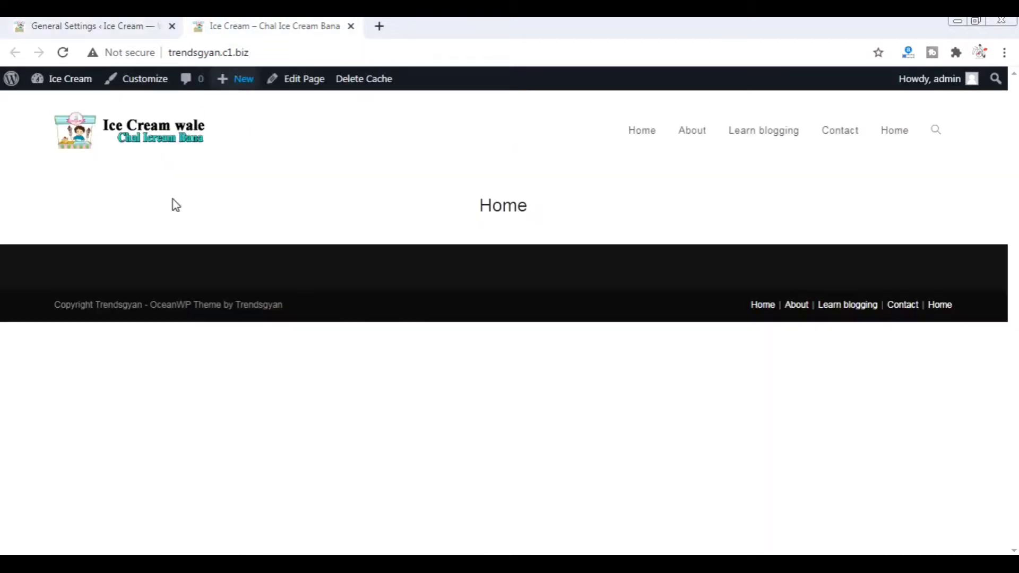
pyautogui.click(138, 34)
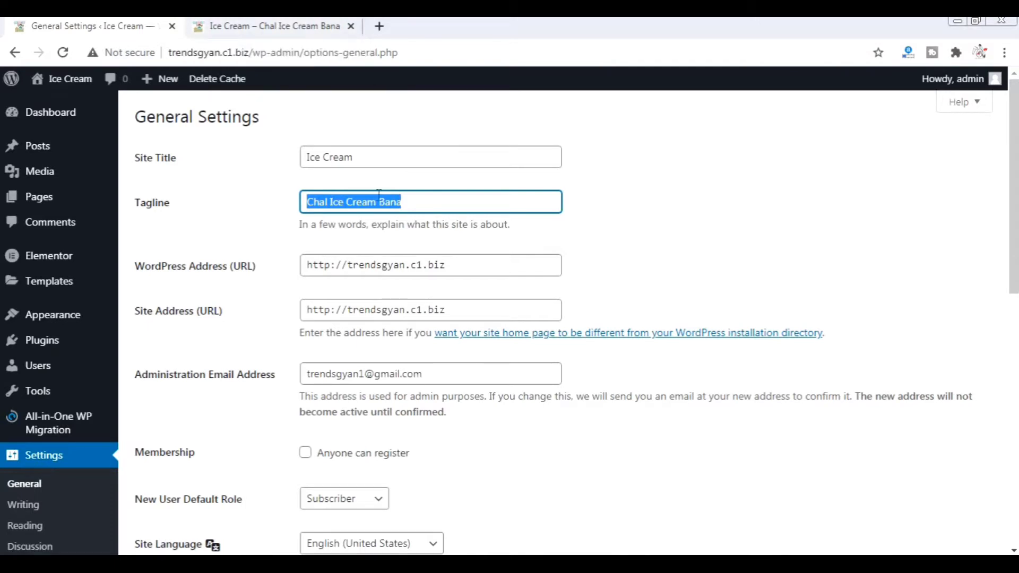
pyautogui.scroll(-1, 378, 195)
pyautogui.scroll(1, 380, 198)
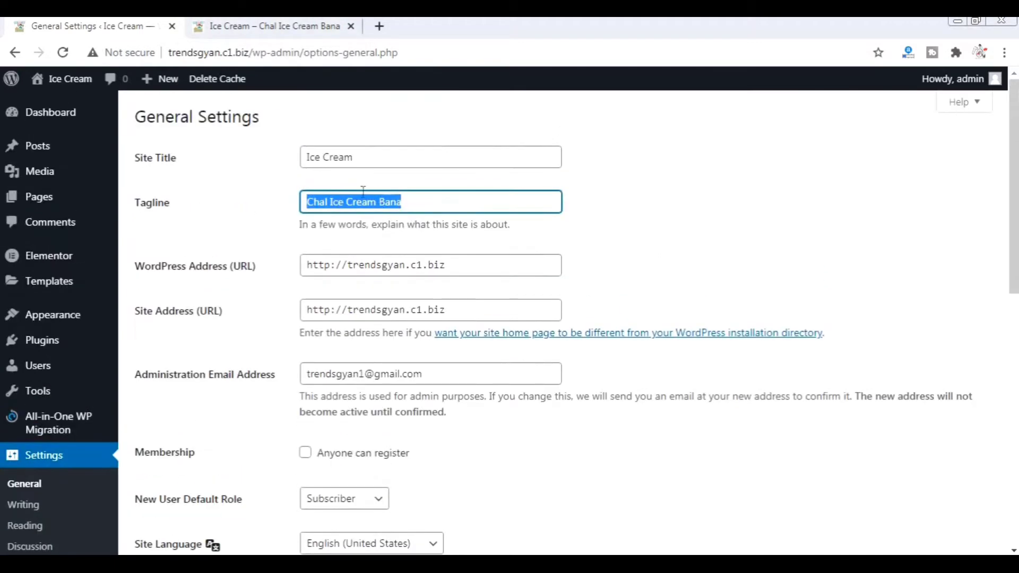
pyautogui.tripleClick(350, 157)
pyautogui.moveTo(421, 208); pyautogui.dragTo(282, 215)
pyautogui.scroll(-1, 188, 212)
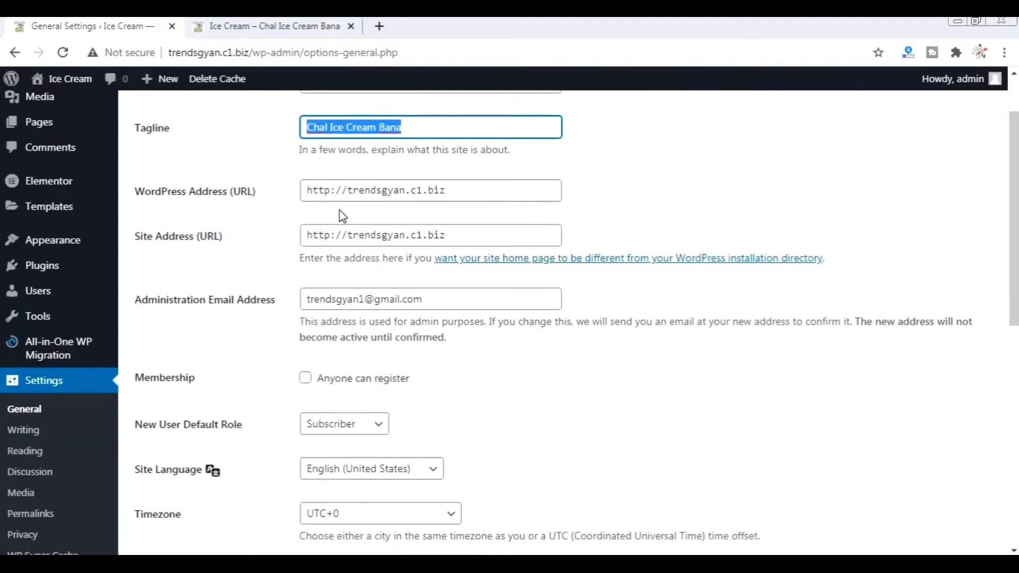
# Examine the WordPress Address, Site Address and Administration Email Address settings, comparing the URL with the live site's address
pyautogui.moveTo(451, 191); pyautogui.dragTo(278, 207)
pyautogui.click(250, 31)
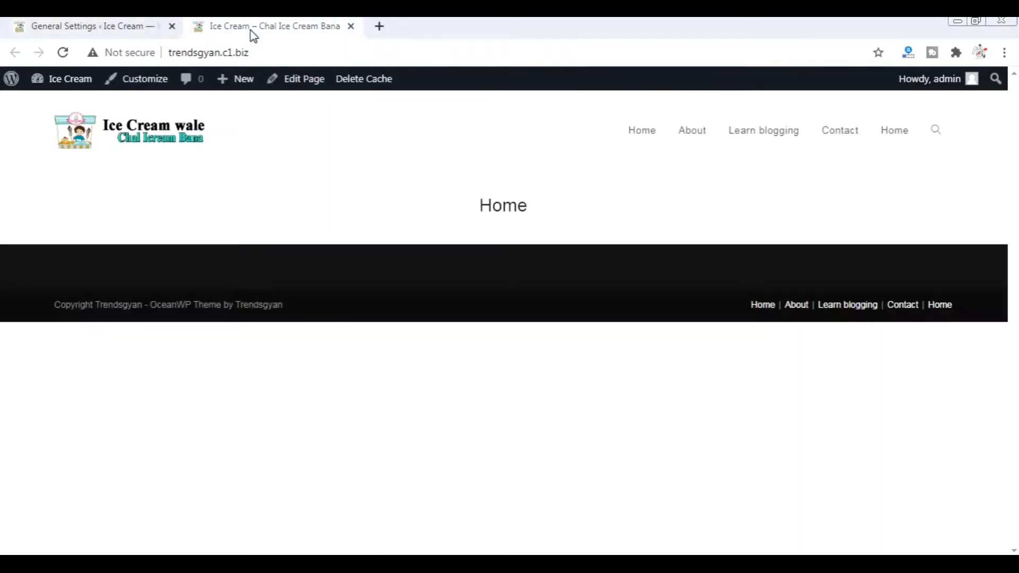
pyautogui.tripleClick(273, 53)
pyautogui.click(140, 32)
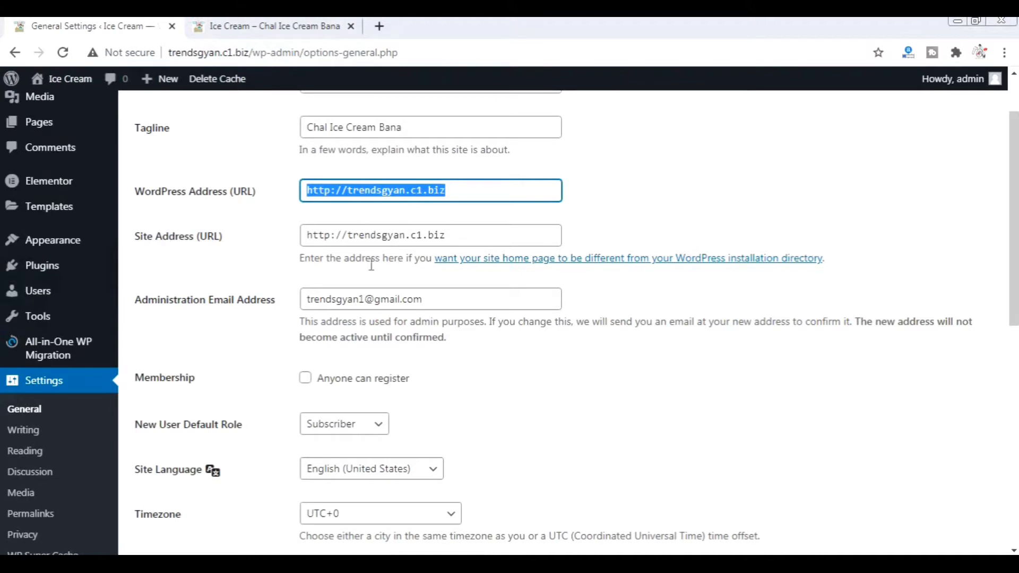
pyautogui.click(469, 234)
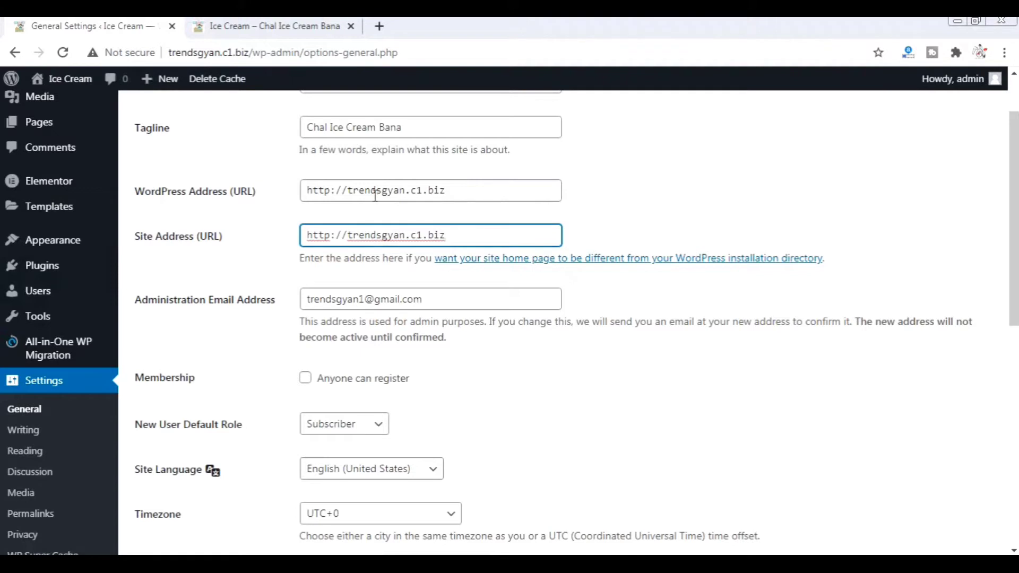
pyautogui.scroll(-2, 454, 241)
pyautogui.click(448, 228)
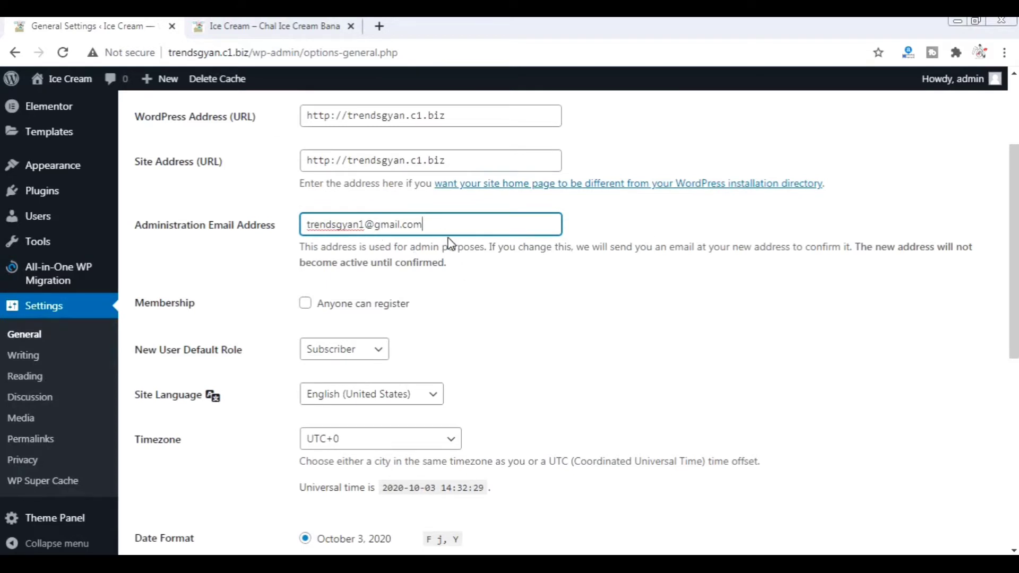
# Allow anyone to register under Membership and check the live site's header area
pyautogui.scroll(-1, 450, 243)
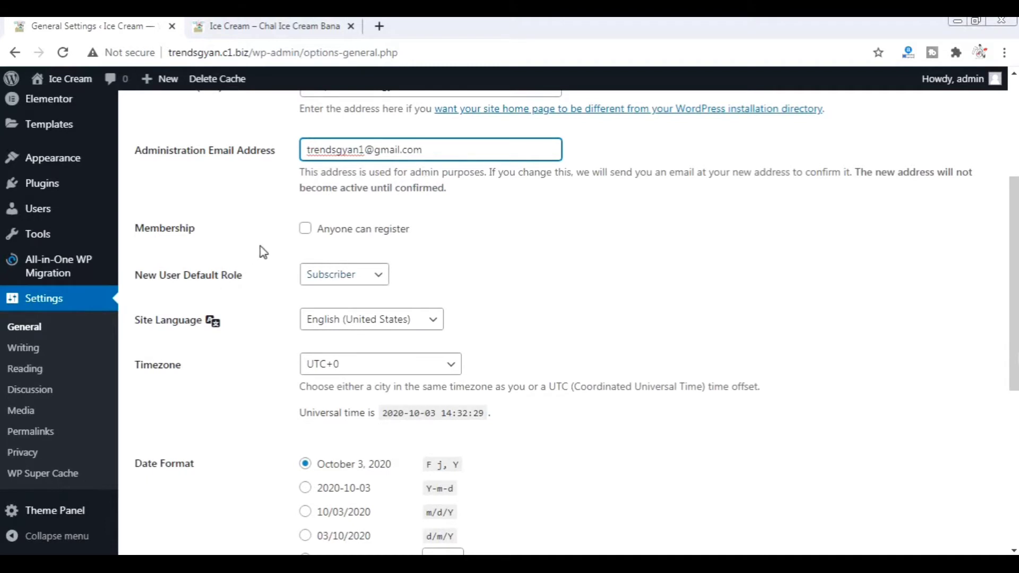
pyautogui.click(306, 230)
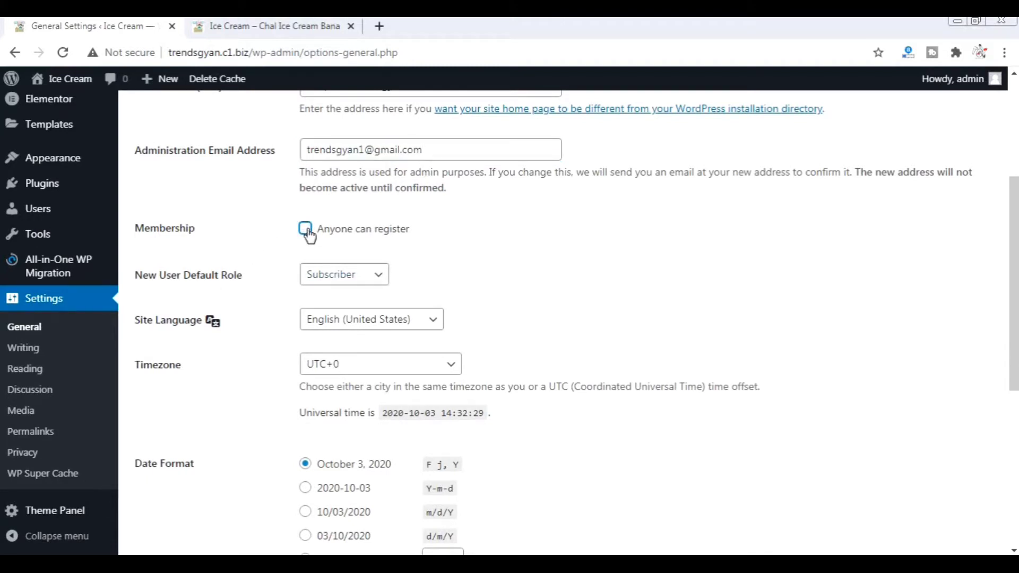
pyautogui.click(258, 28)
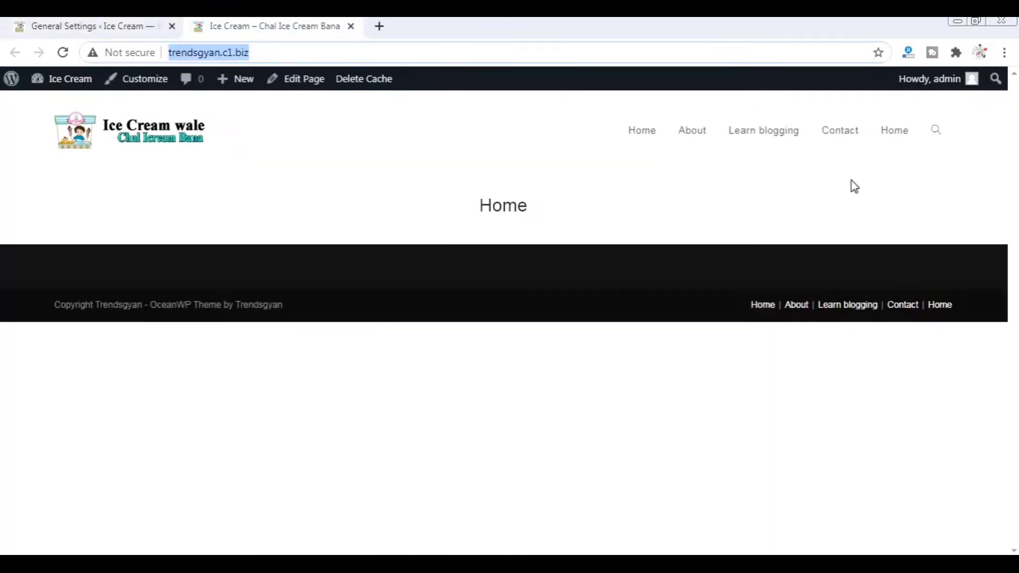
pyautogui.click(125, 28)
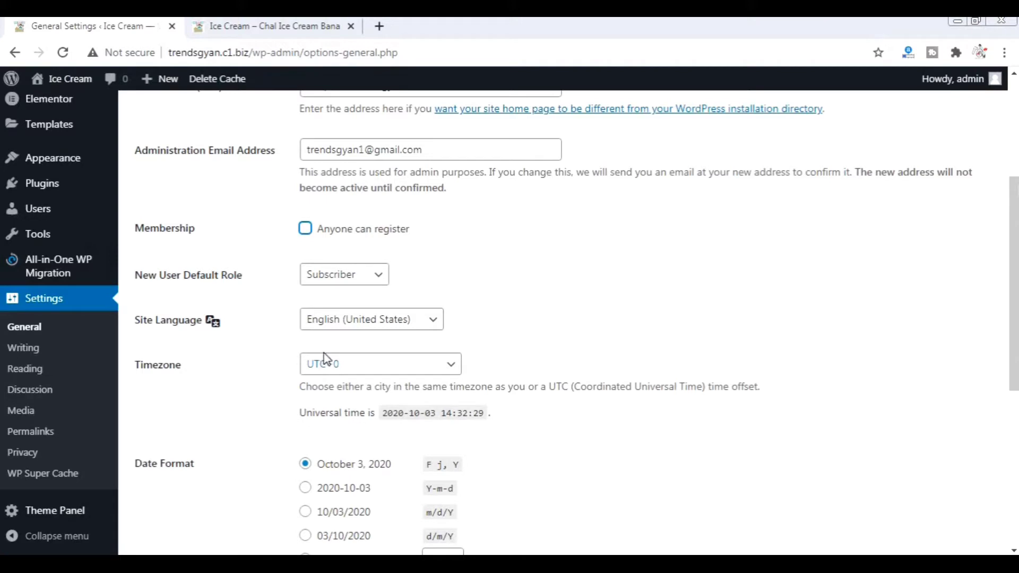
# Choose Subscriber as the New User Default Role and look over the timezone, date and time format settings
pyautogui.click(363, 284)
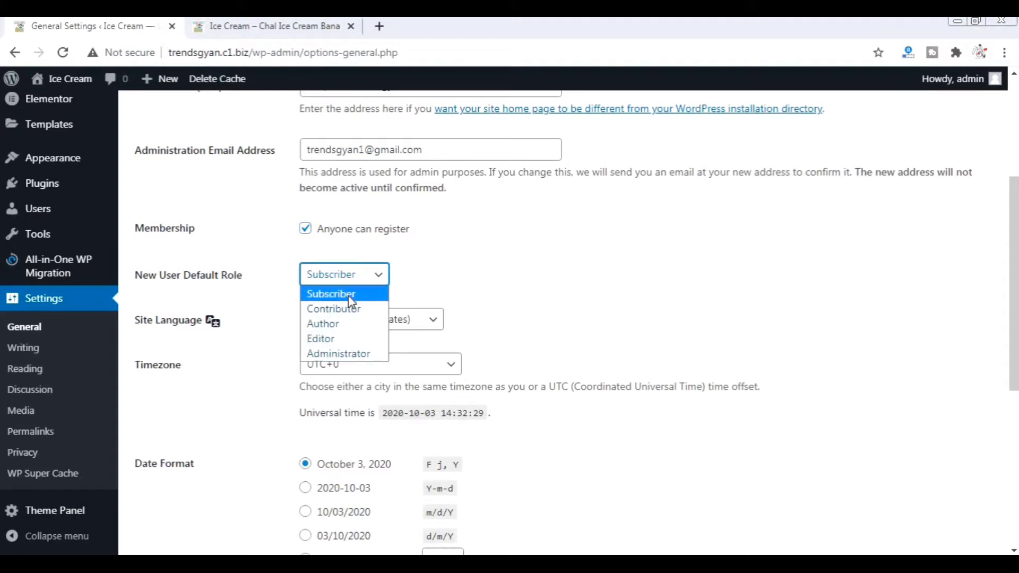
pyautogui.click(378, 297)
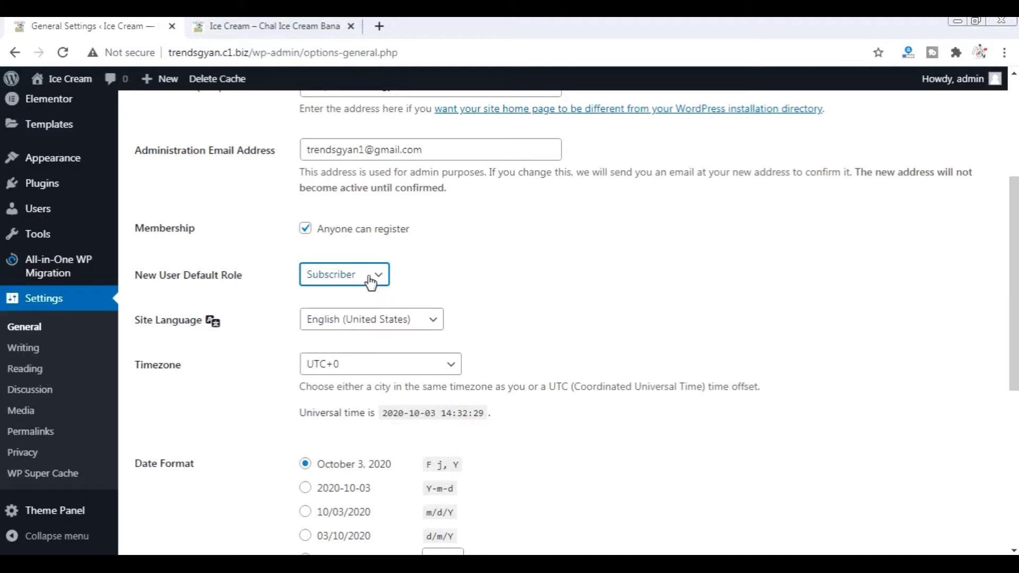
pyautogui.click(372, 284)
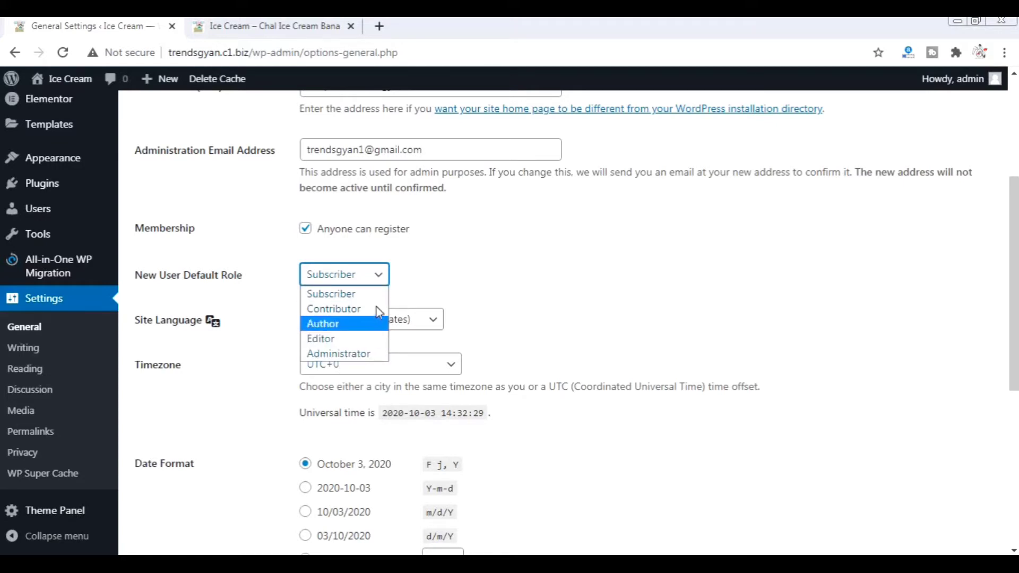
pyautogui.click(374, 293)
pyautogui.scroll(-4, 423, 287)
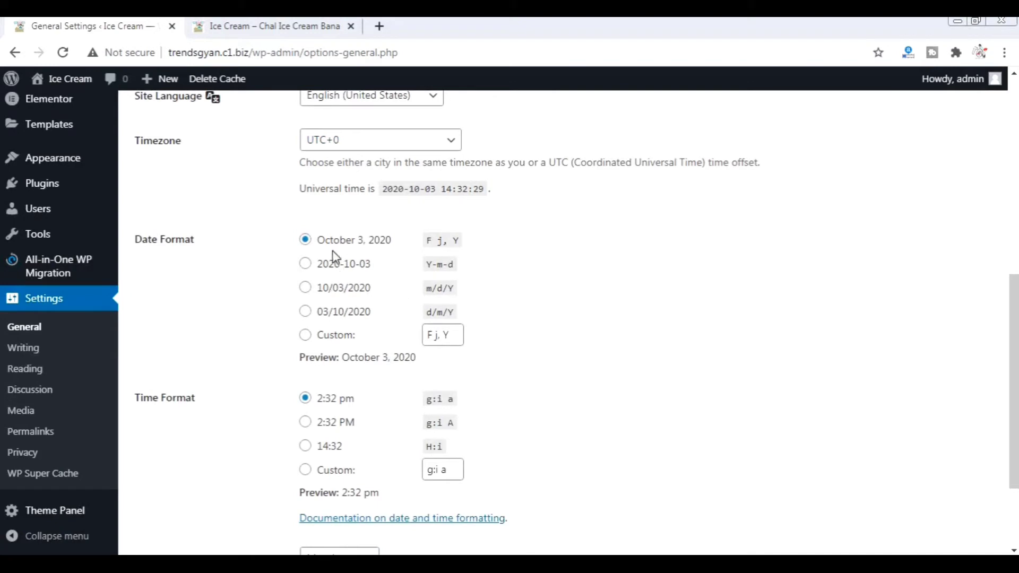
# Go to Writing Settings and examine the available Default Post Category options without changing the selection
pyautogui.click(25, 350)
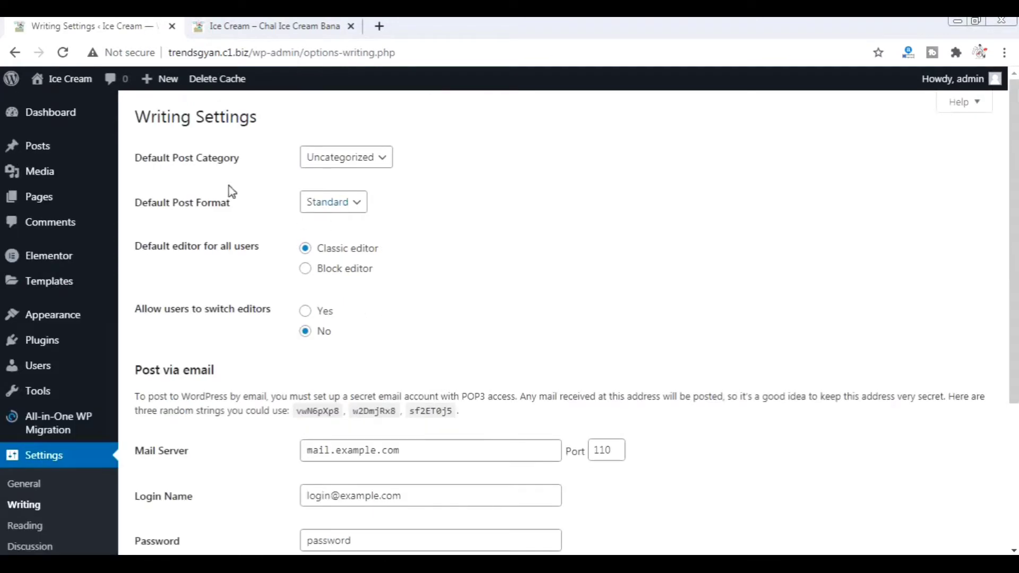
pyautogui.click(350, 166)
pyautogui.click(340, 168)
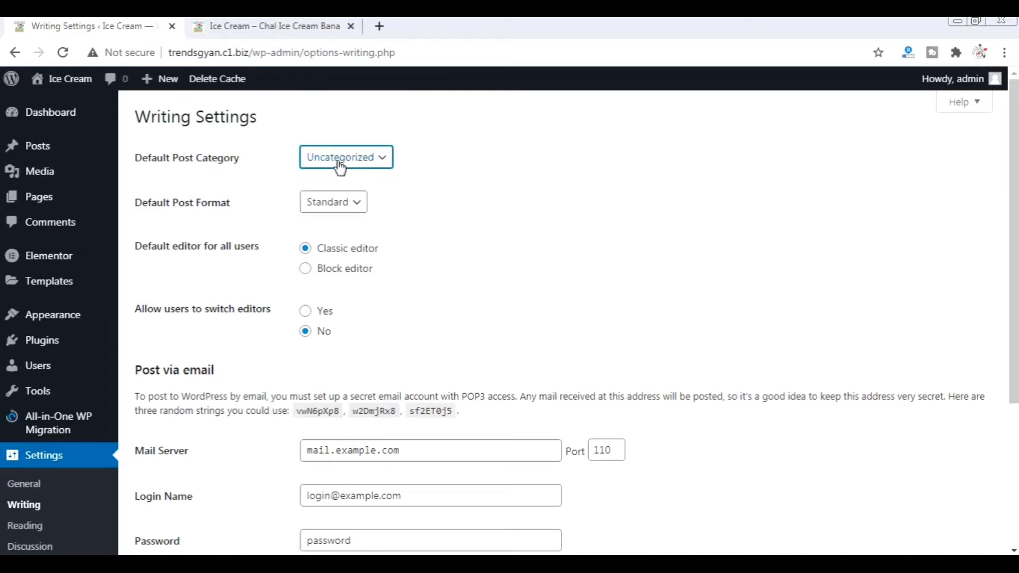
pyautogui.moveTo(63, 151)
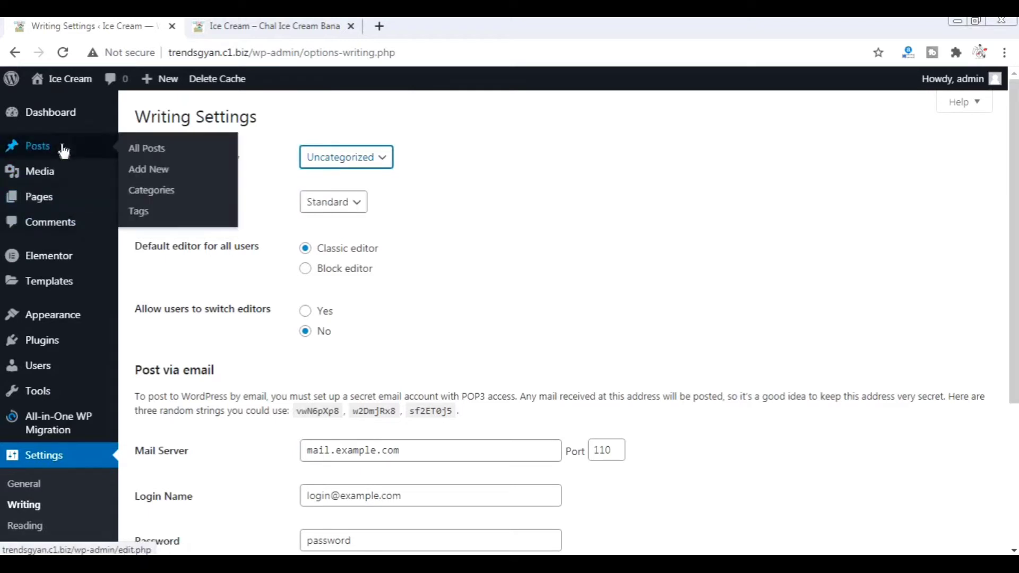
pyautogui.click(349, 167)
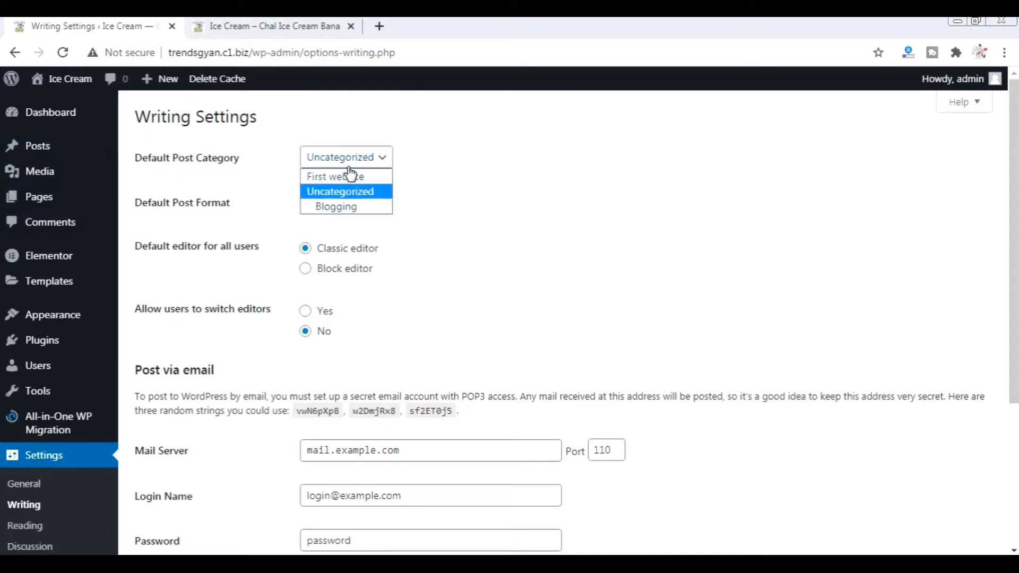
pyautogui.click(368, 161)
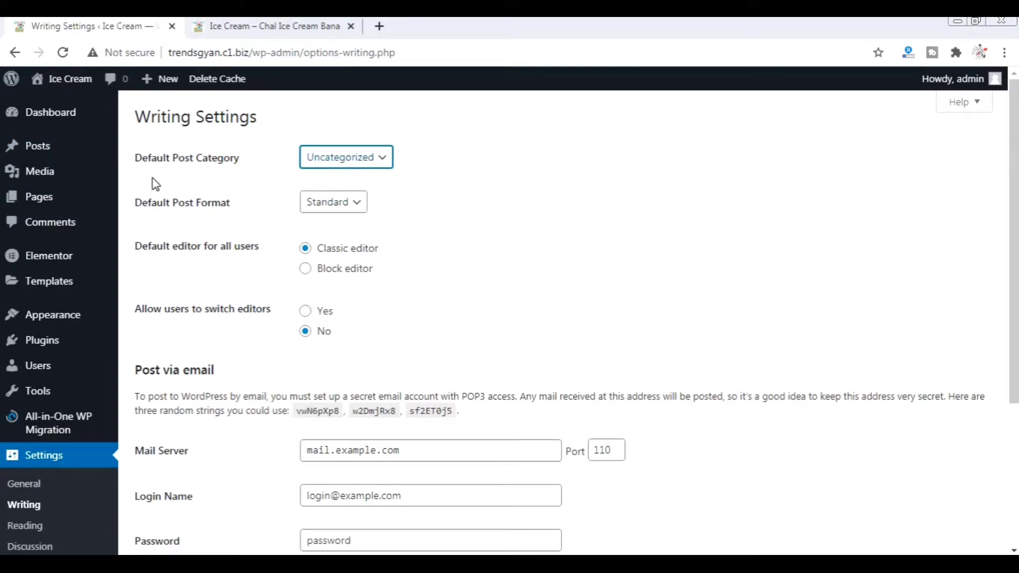
pyautogui.click(349, 163)
pyautogui.click(480, 162)
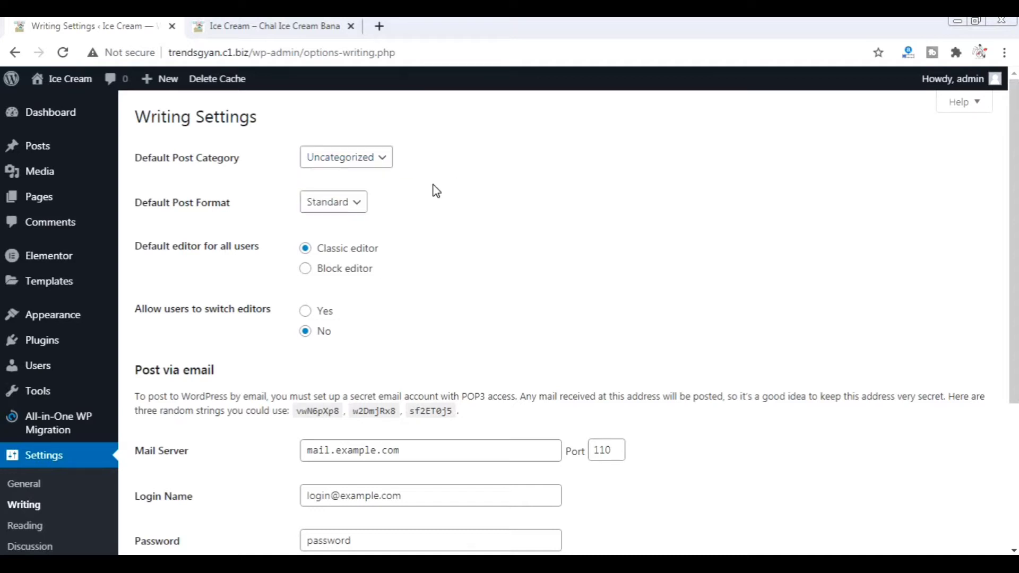
# Examine the available Default Post Format options, leaving Standard selected
pyautogui.click(333, 209)
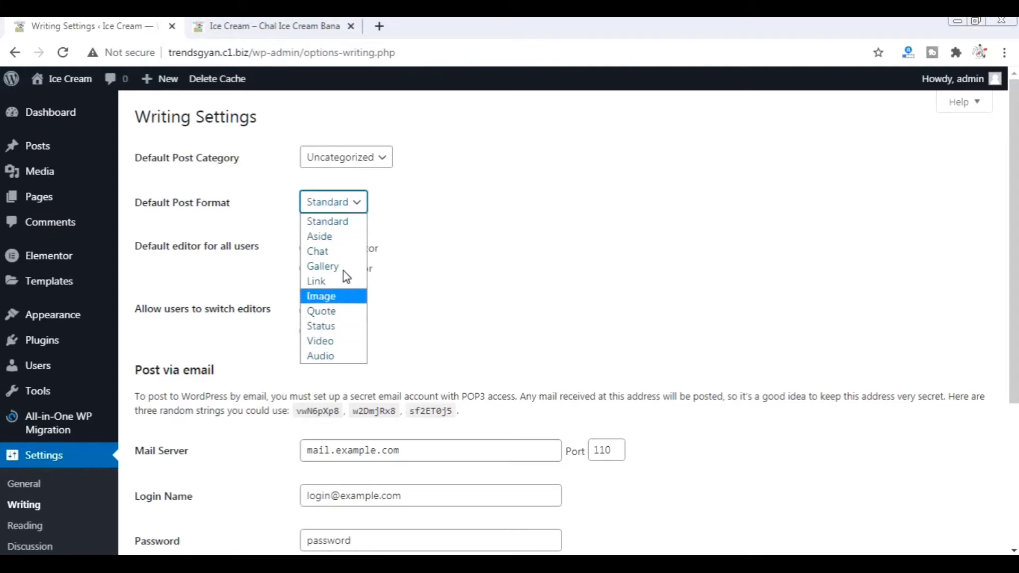
pyautogui.click(432, 222)
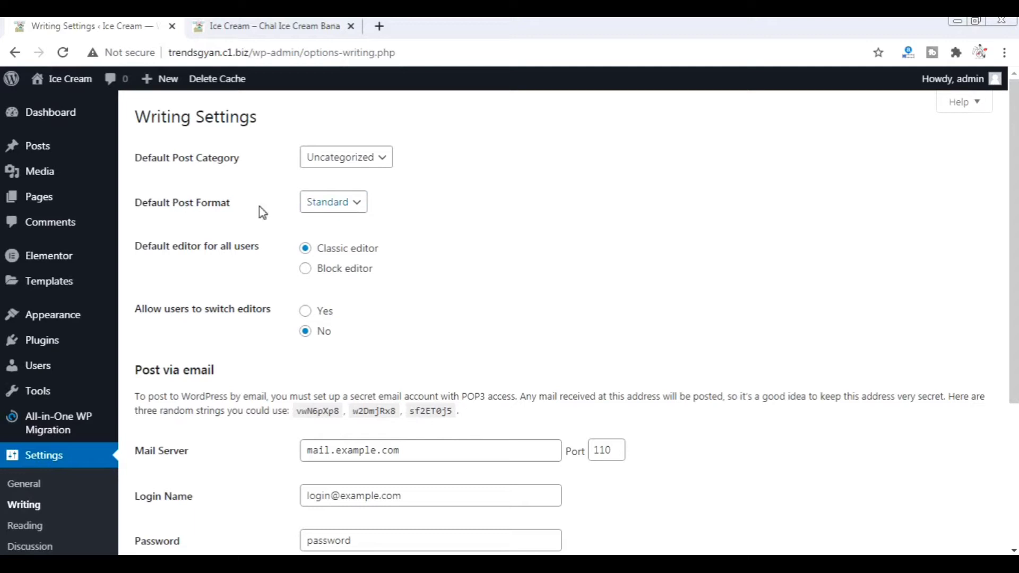
pyautogui.click(332, 213)
pyautogui.click(332, 212)
# Review the default editor, editor switching, Post via email and Update Services settings on the Writing page
pyautogui.scroll(-1, 430, 258)
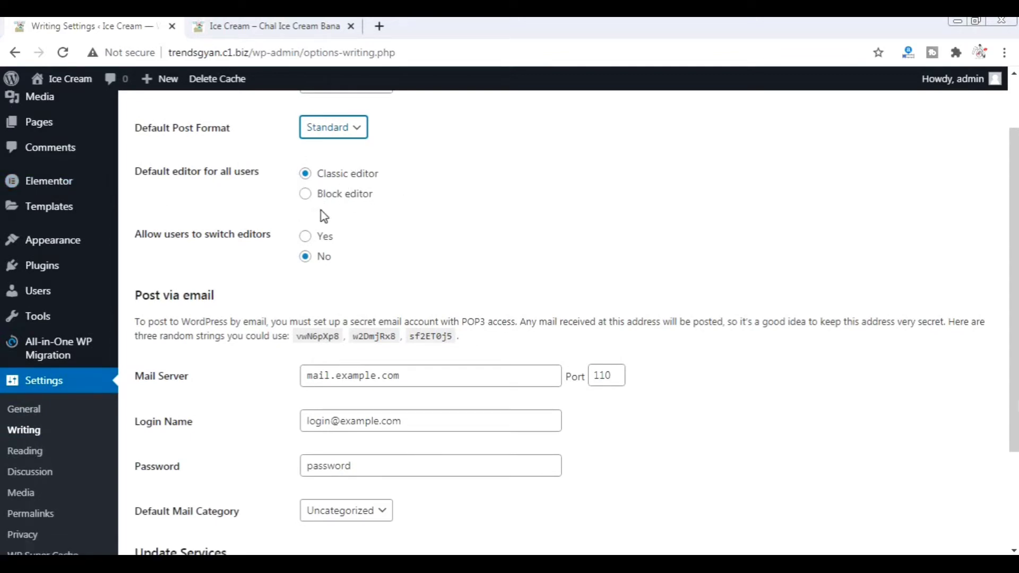
pyautogui.scroll(-1, 324, 216)
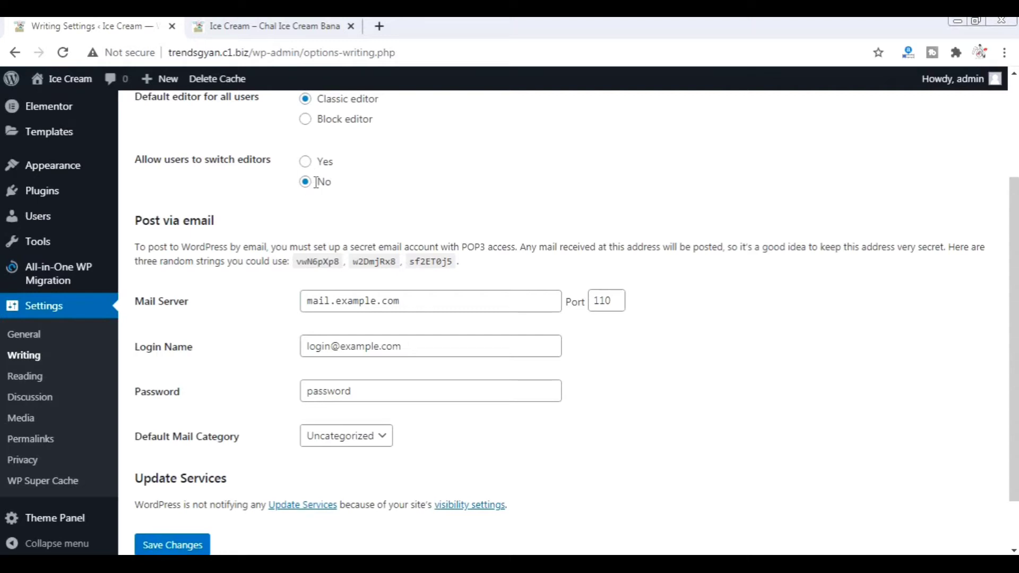
pyautogui.scroll(-2, 316, 182)
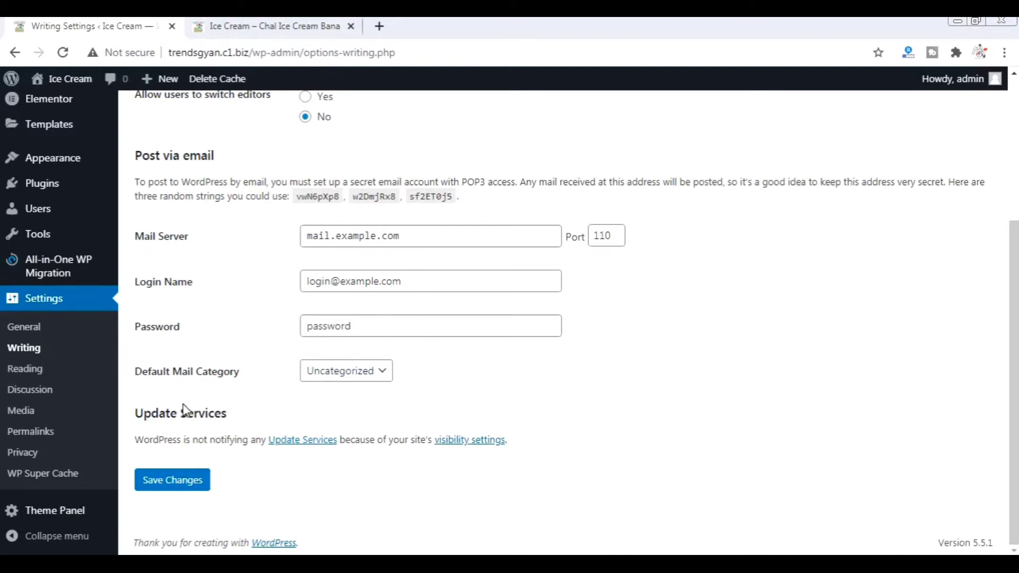
# Go to Reading Settings and set the homepage to display the latest posts
pyautogui.click(24, 368)
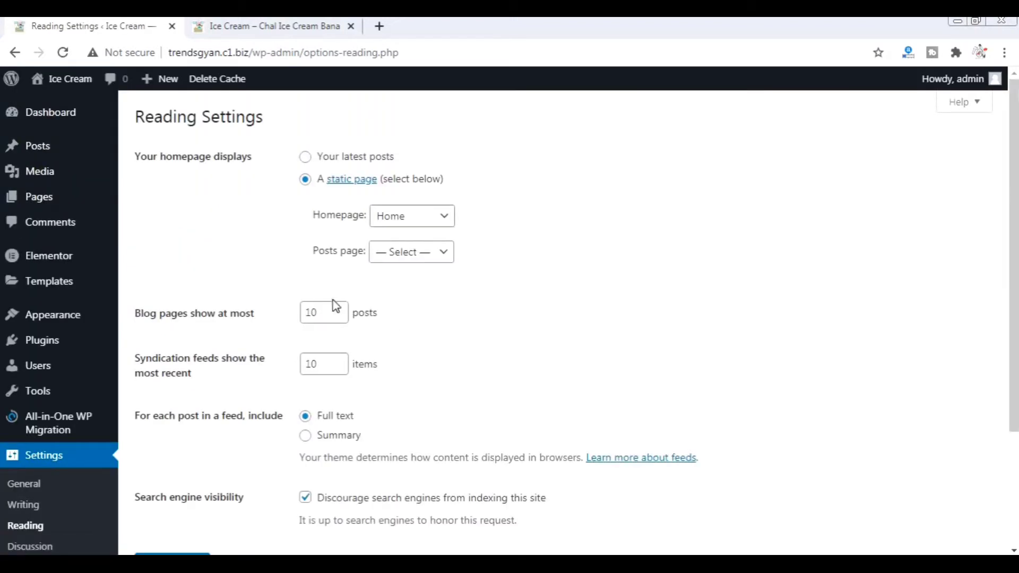
pyautogui.click(307, 159)
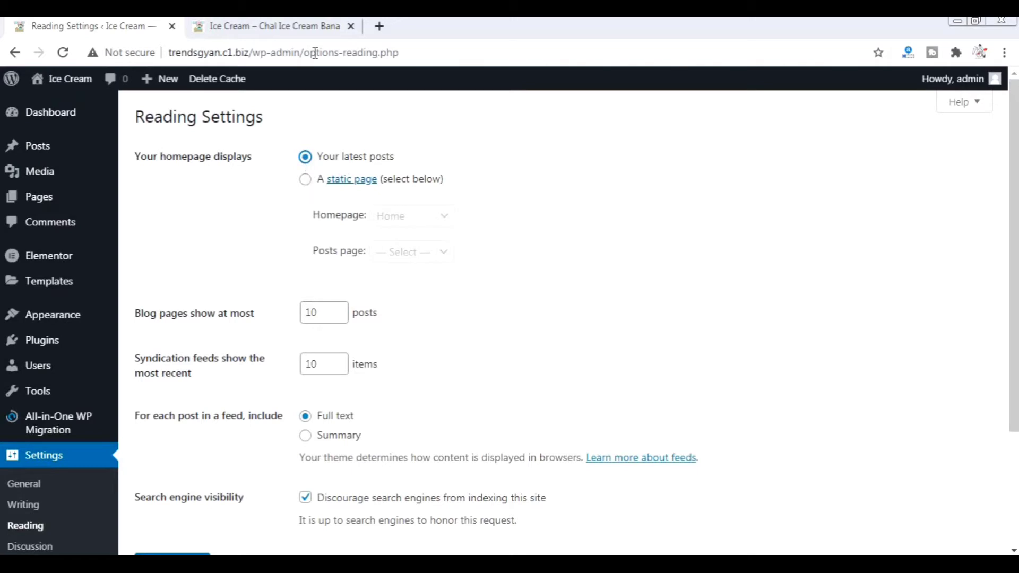
# Set the homepage to display a static page, checking the live Ice Cream site's home page for comparison
pyautogui.click(311, 28)
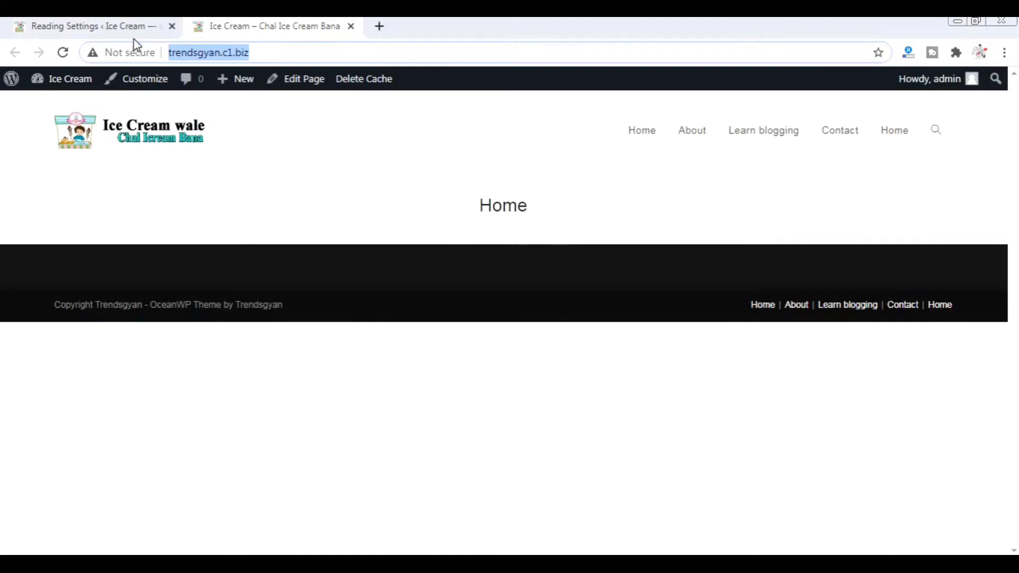
pyautogui.click(72, 28)
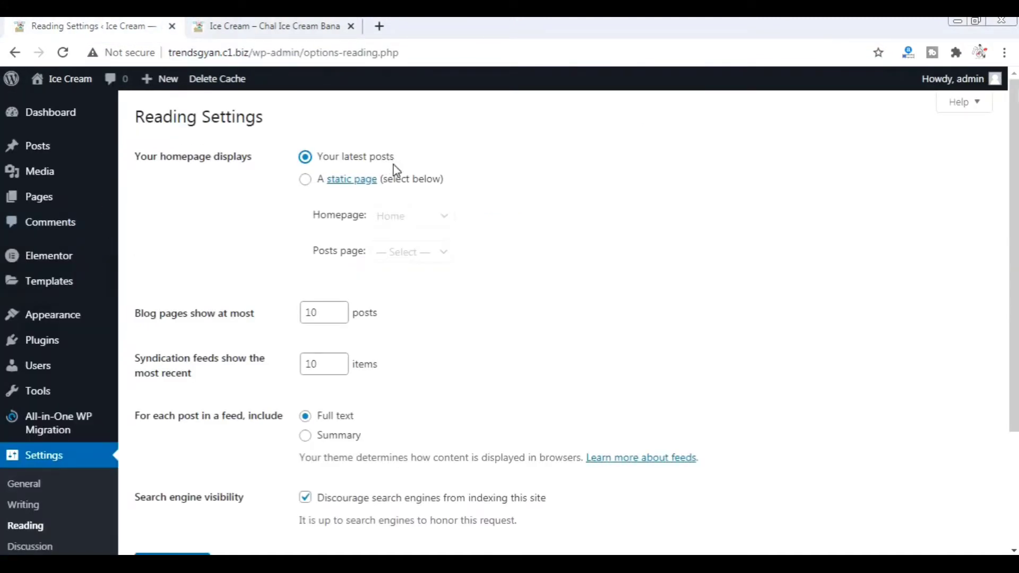
pyautogui.click(307, 181)
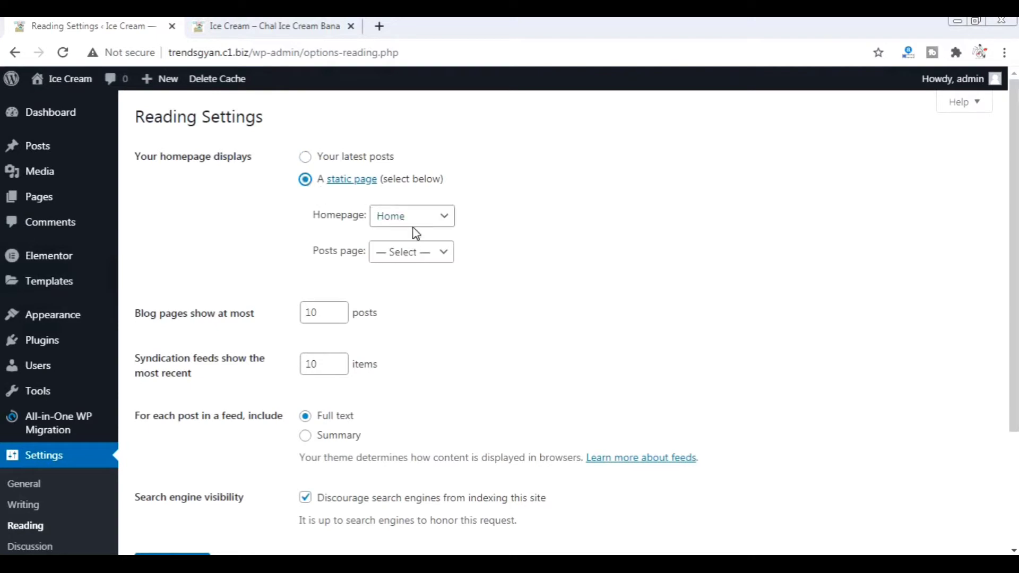
pyautogui.click(305, 29)
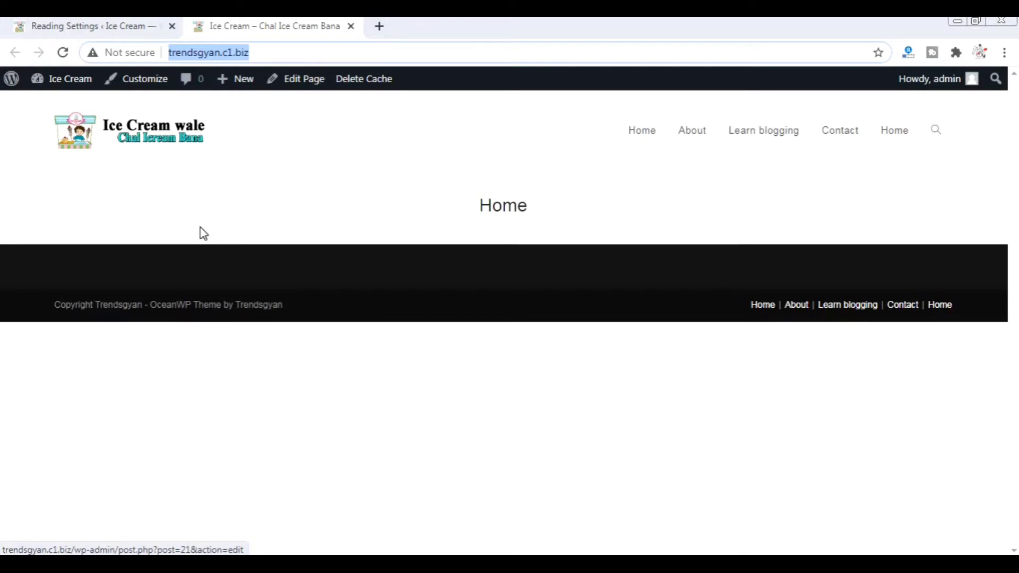
pyautogui.click(120, 29)
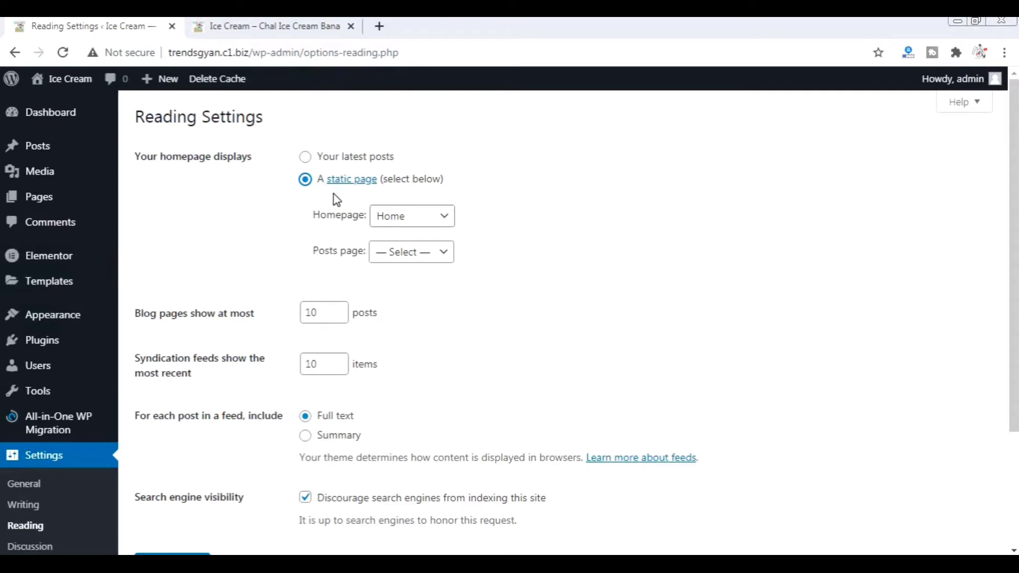
# Examine the pages available for Homepage and Posts page, leaving Home as the homepage and the posts page unselected
pyautogui.click(424, 222)
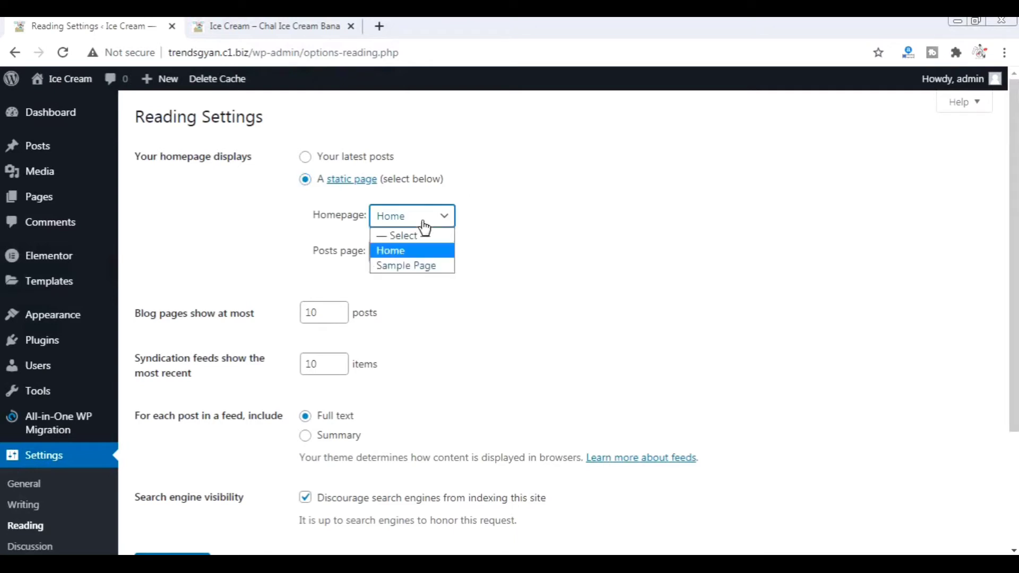
pyautogui.click(423, 221)
pyautogui.click(422, 221)
pyautogui.click(423, 221)
pyautogui.click(433, 260)
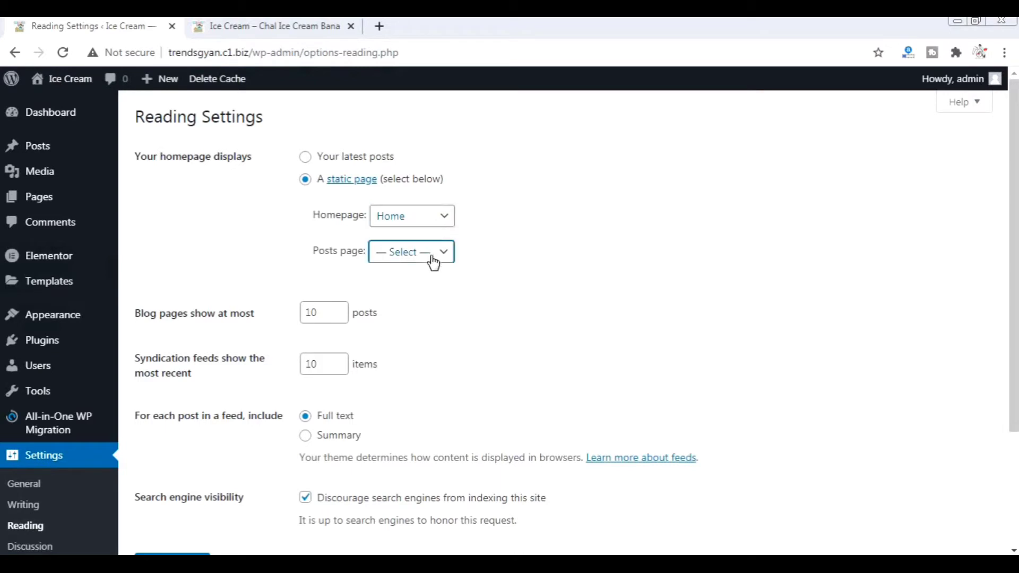
pyautogui.click(433, 261)
pyautogui.click(436, 256)
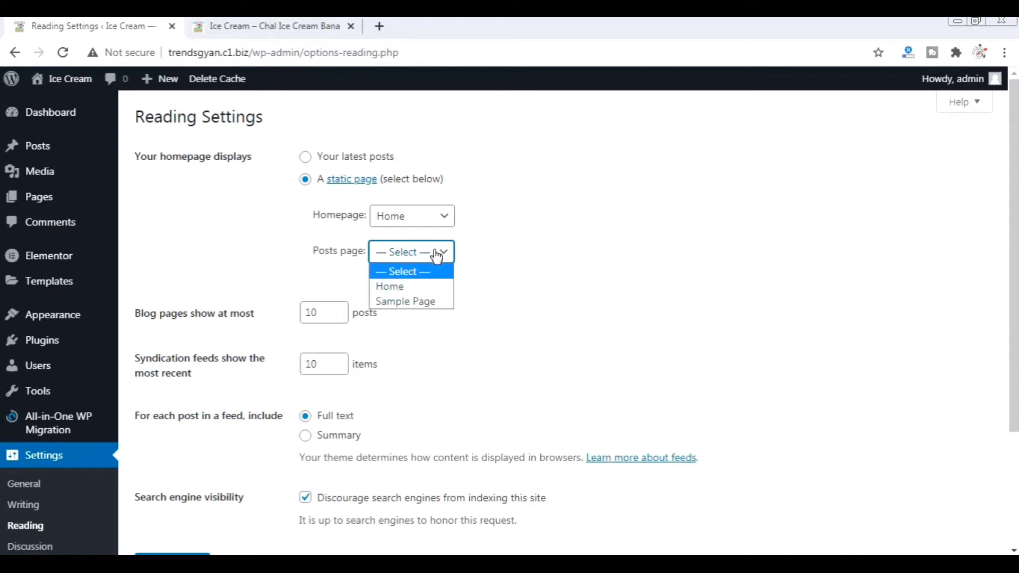
pyautogui.click(436, 257)
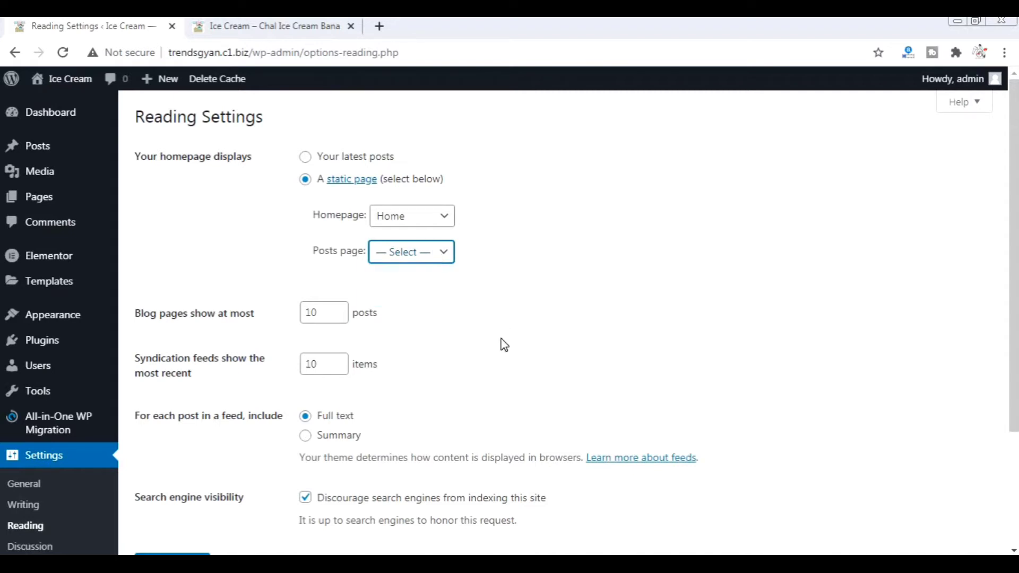
# Review the post count, feed content and search engine visibility settings alongside the live Ice Cream site
pyautogui.scroll(-2, 496, 339)
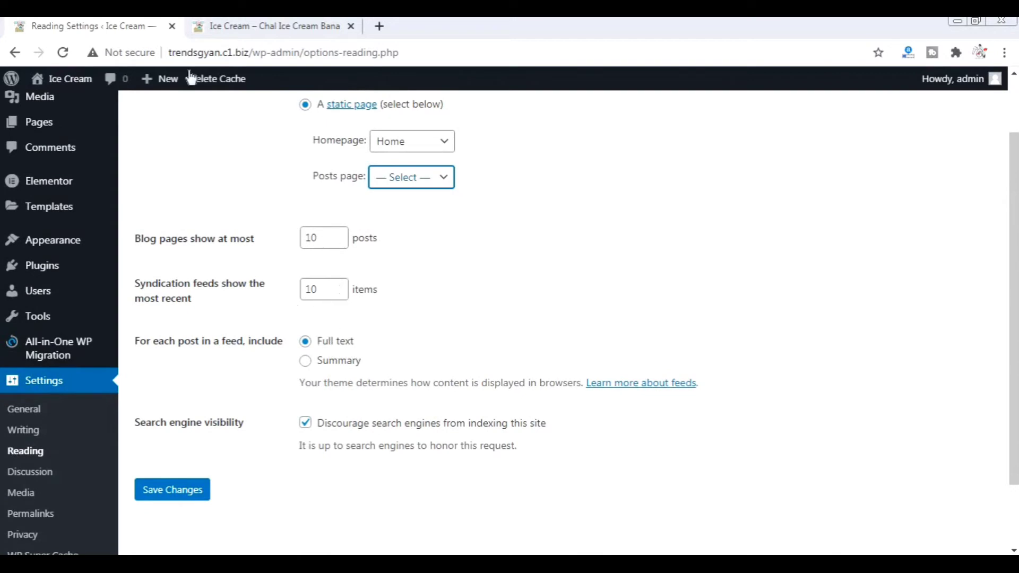
pyautogui.click(236, 33)
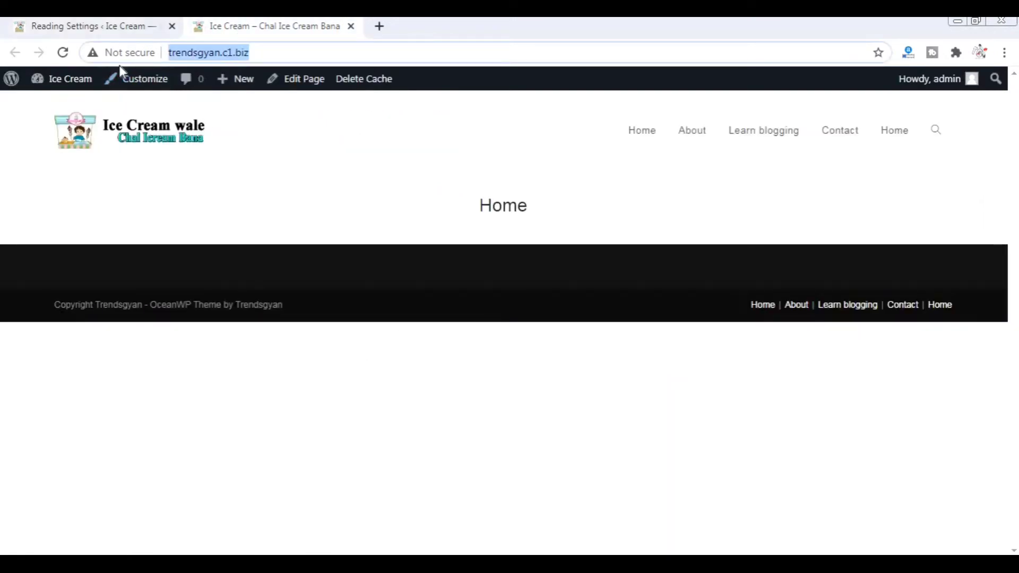
pyautogui.click(125, 32)
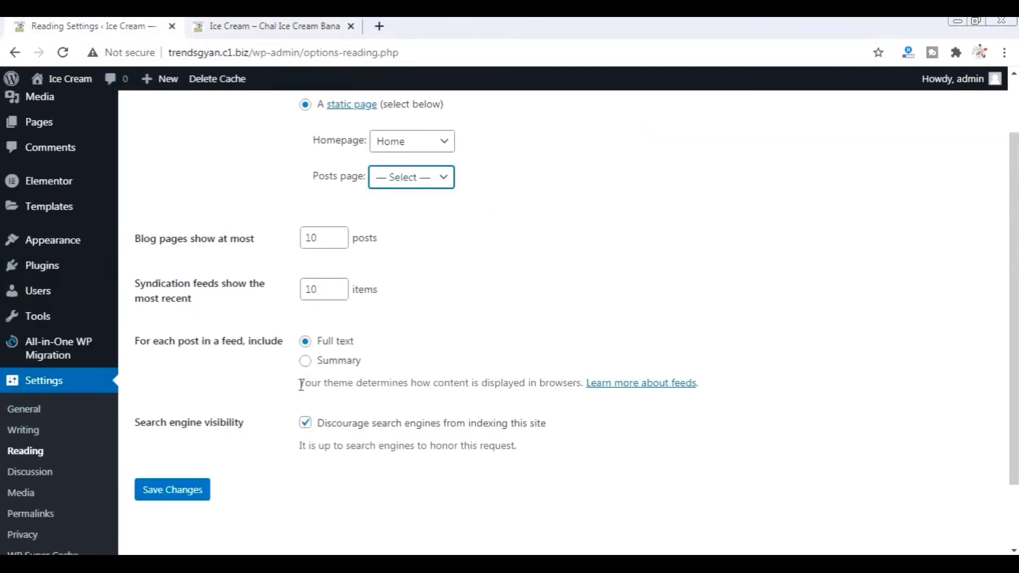
pyautogui.scroll(-2, 326, 424)
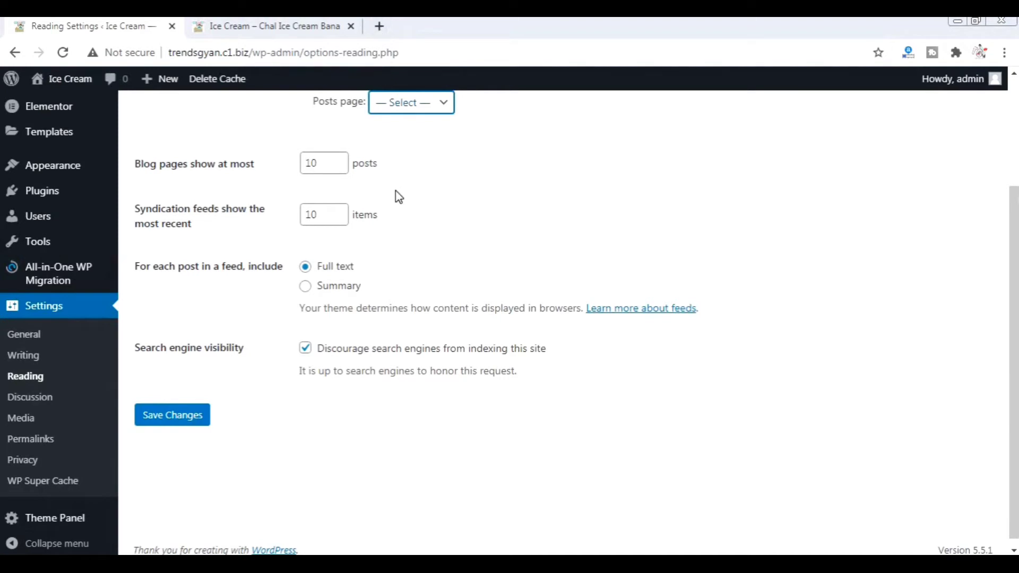
# Search Google for trendsgyan in a new tab, look through the results and return to the Reading Settings
pyautogui.click(379, 26)
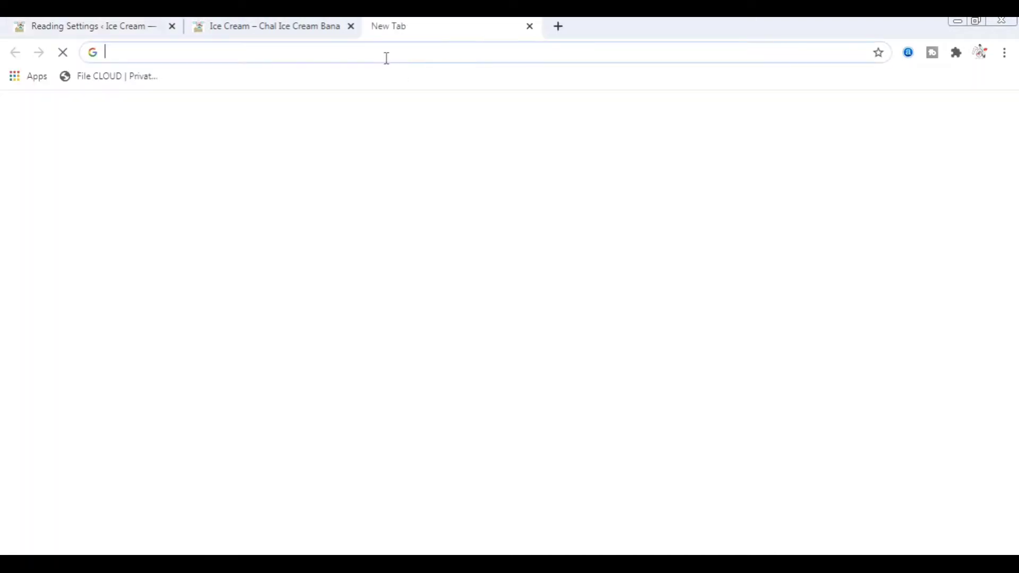
pyautogui.write('tre')
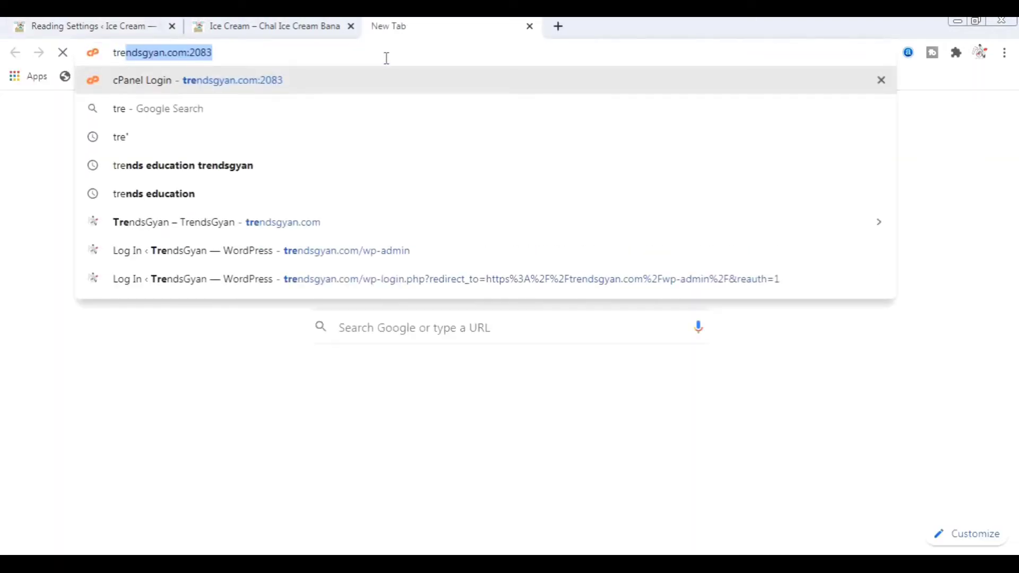
pyautogui.press('Right')
pyautogui.press('BackSpace')
pyautogui.press('BackSpace')
pyautogui.press('BackSpace')
pyautogui.press('BackSpace')
pyautogui.press('BackSpace')
pyautogui.press('BackSpace')
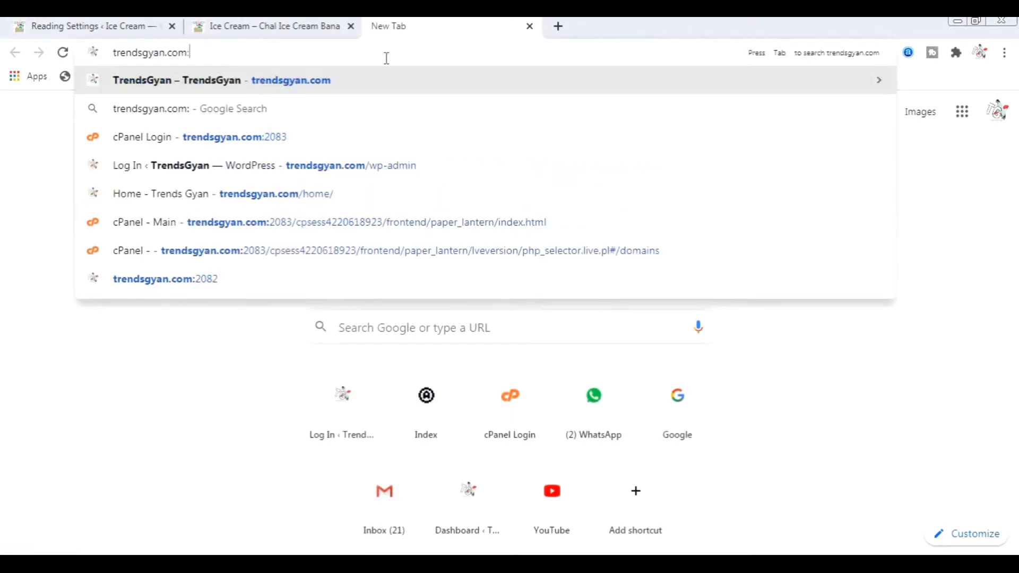
pyautogui.press('BackSpace')
pyautogui.press('BackSpace')
pyautogui.press('BackSpace')
pyautogui.press('Return')
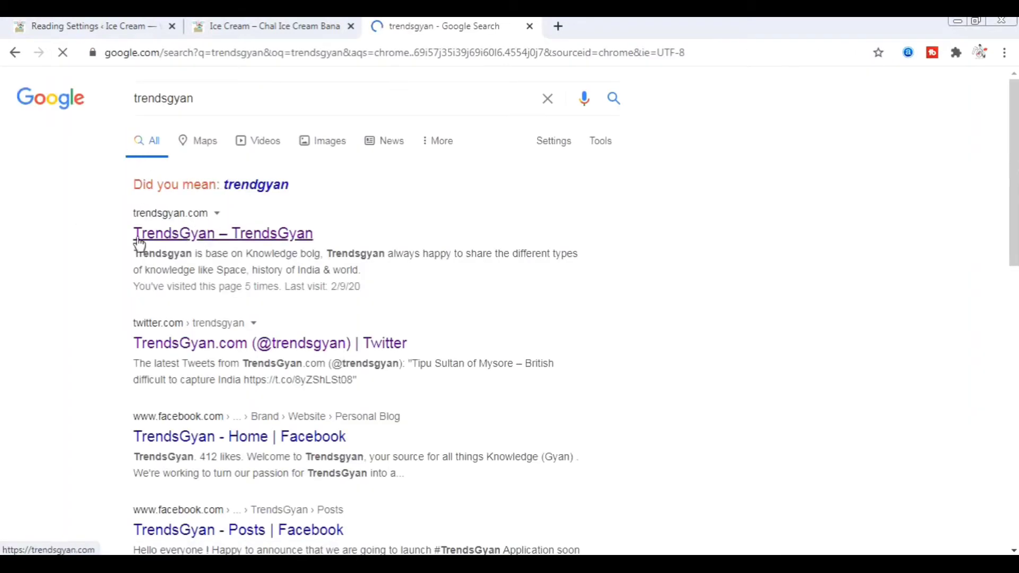
pyautogui.scroll(-5, 236, 454)
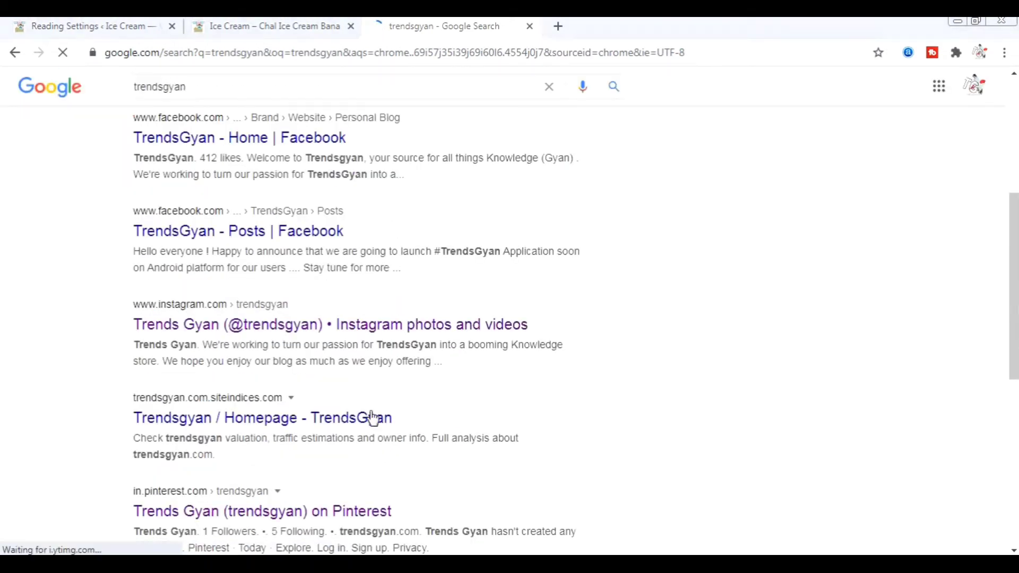
pyautogui.click(118, 27)
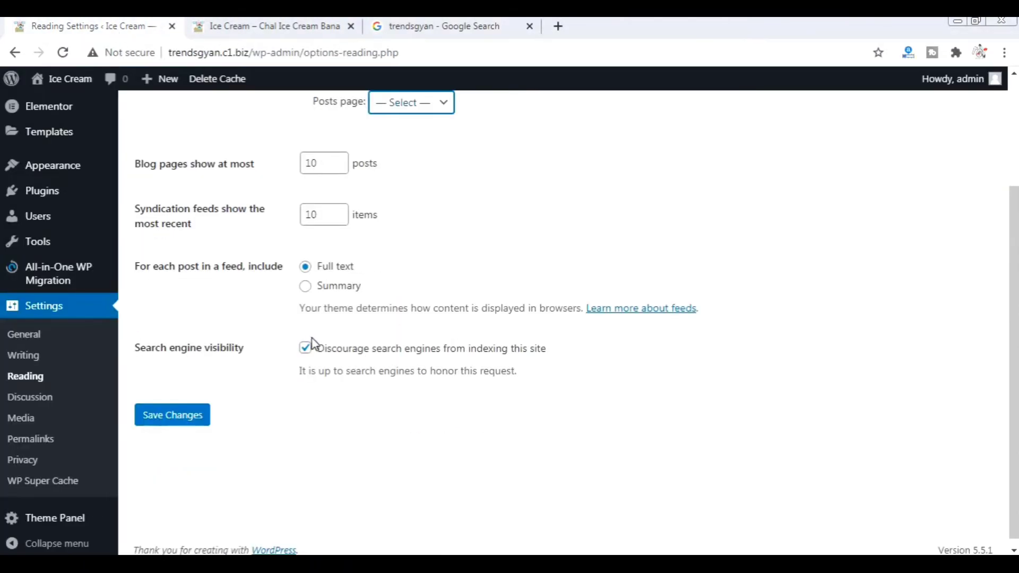
# Go to Discussion Settings and turn off the requirement that users must be registered and logged in to comment
pyautogui.scroll(-1, 53, 440)
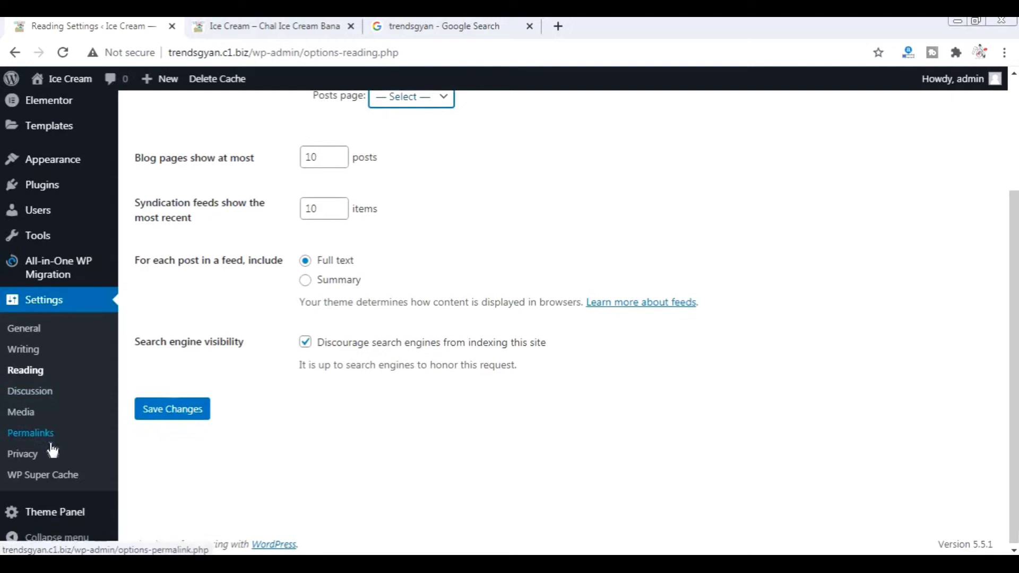
pyautogui.click(41, 396)
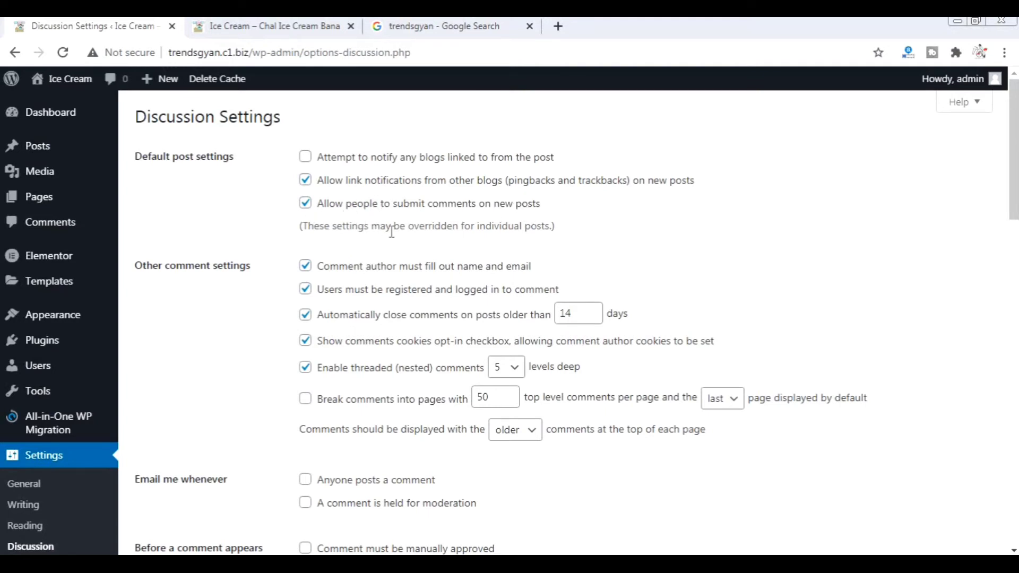
pyautogui.scroll(-2, 291, 221)
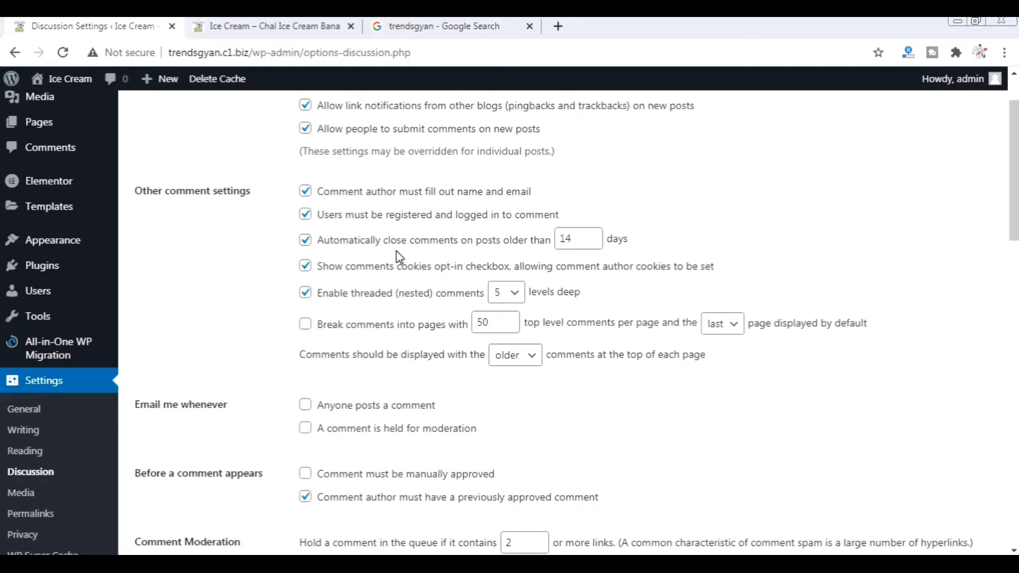
pyautogui.click(305, 214)
# Enable the email notification for whenever anyone posts a comment
pyautogui.scroll(-2, 383, 306)
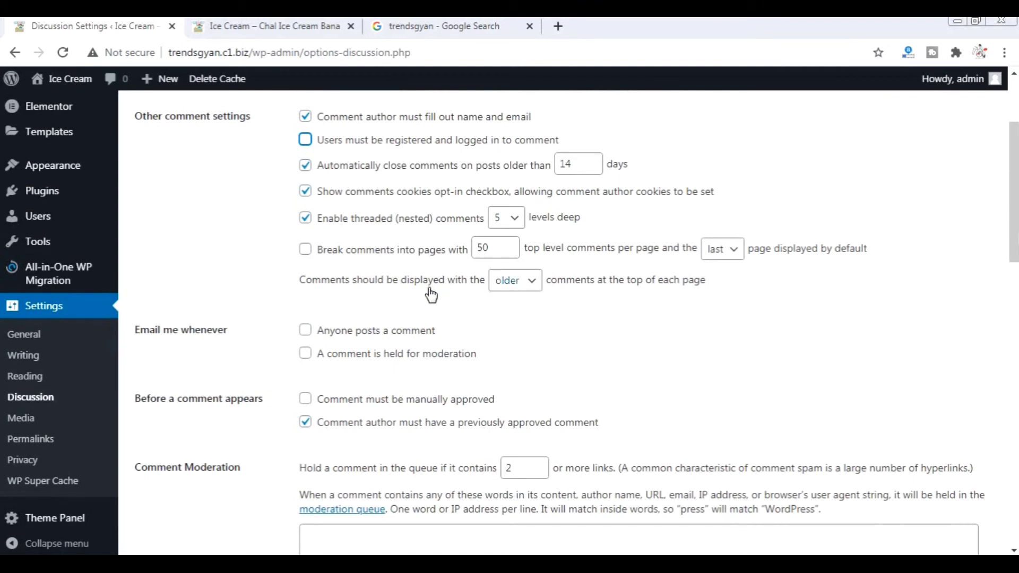
pyautogui.scroll(-4, 404, 302)
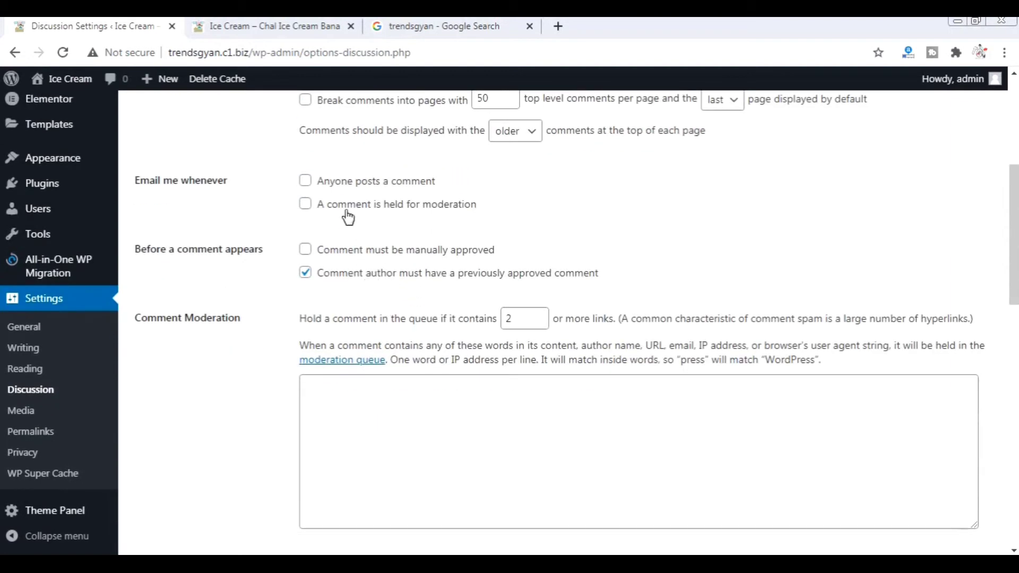
pyautogui.click(306, 183)
# Try Gravatar Logo as the default avatar, switch back to Mystery Person and save the Discussion settings
pyautogui.scroll(-1, 469, 216)
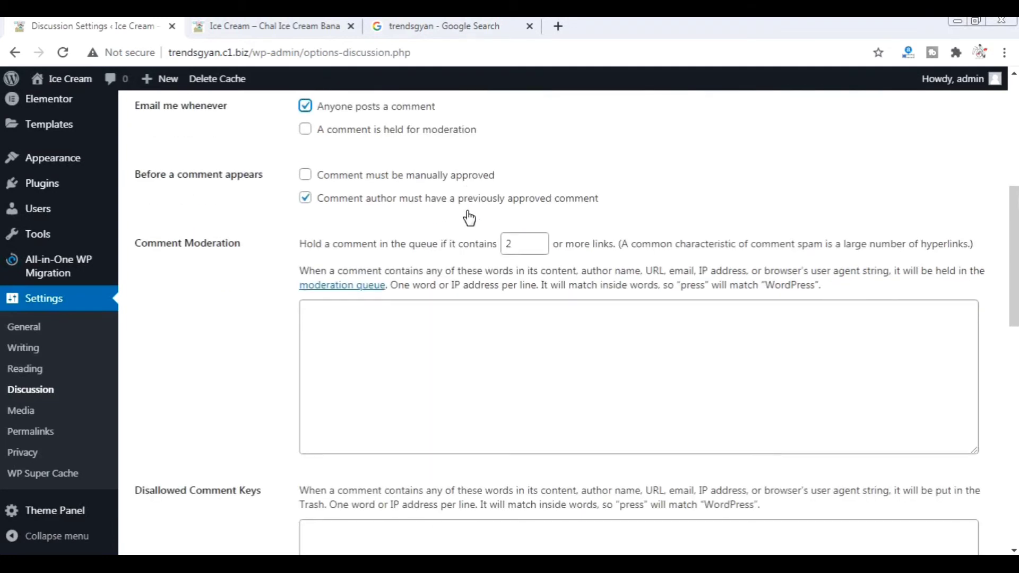
pyautogui.scroll(-2, 469, 216)
pyautogui.scroll(-5, 467, 211)
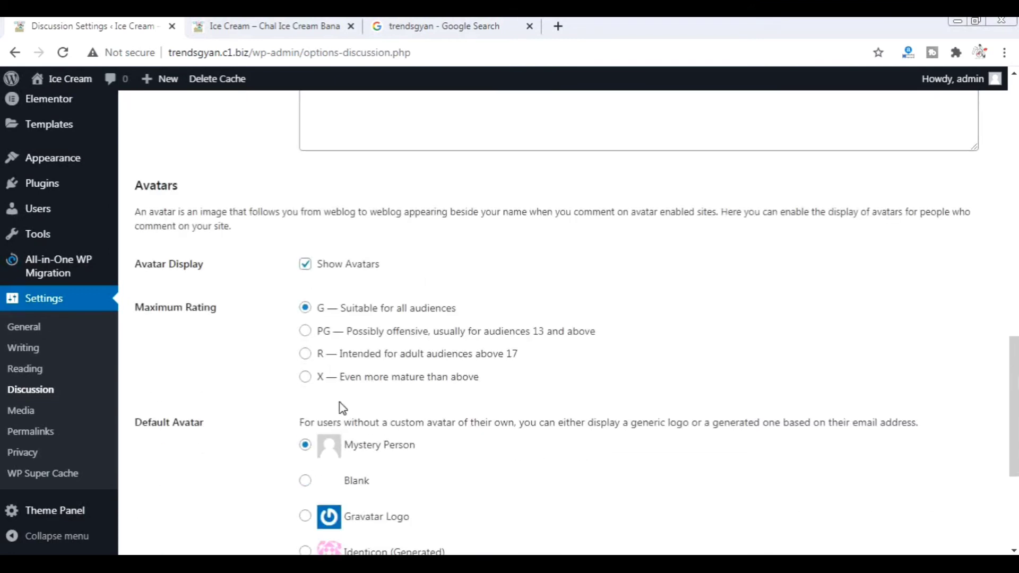
pyautogui.scroll(-1, 339, 331)
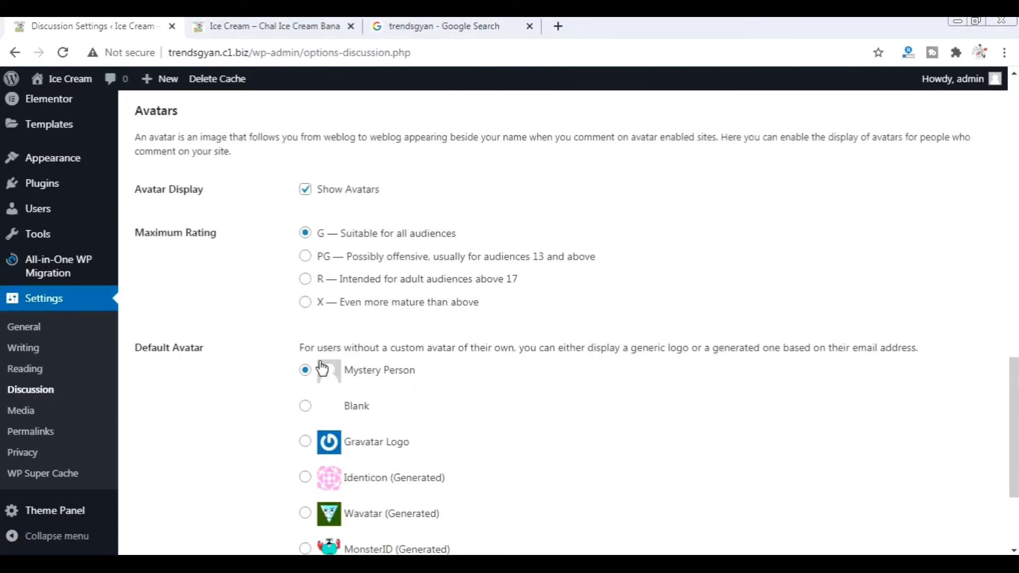
pyautogui.scroll(-1, 318, 345)
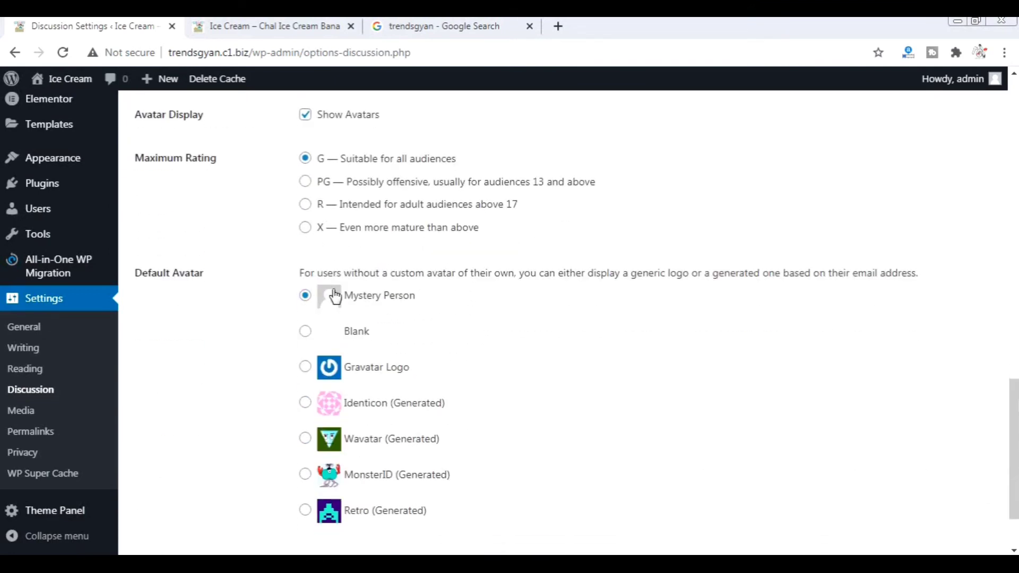
pyautogui.click(305, 366)
pyautogui.click(306, 297)
pyautogui.scroll(-1, 313, 413)
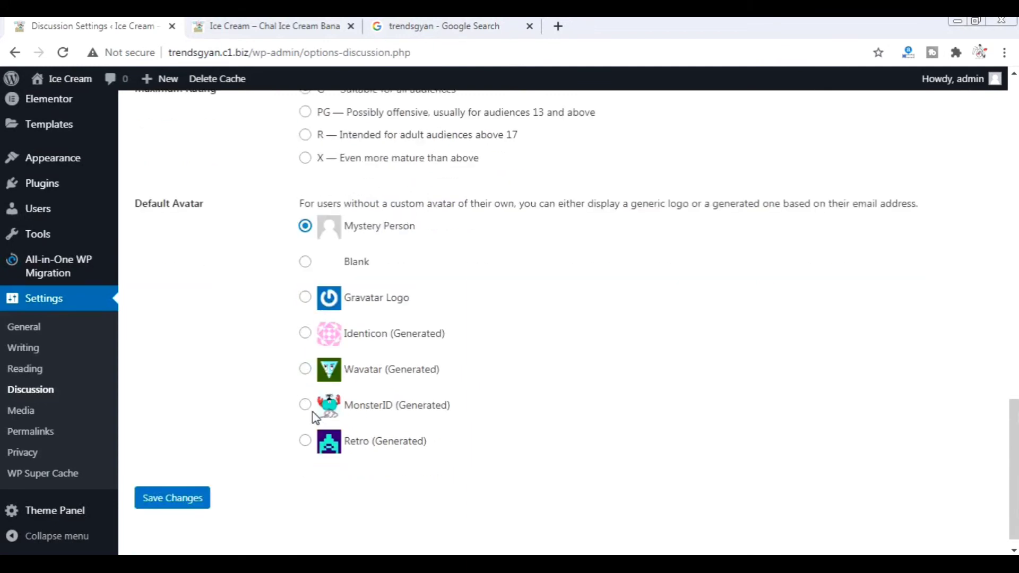
pyautogui.click(176, 480)
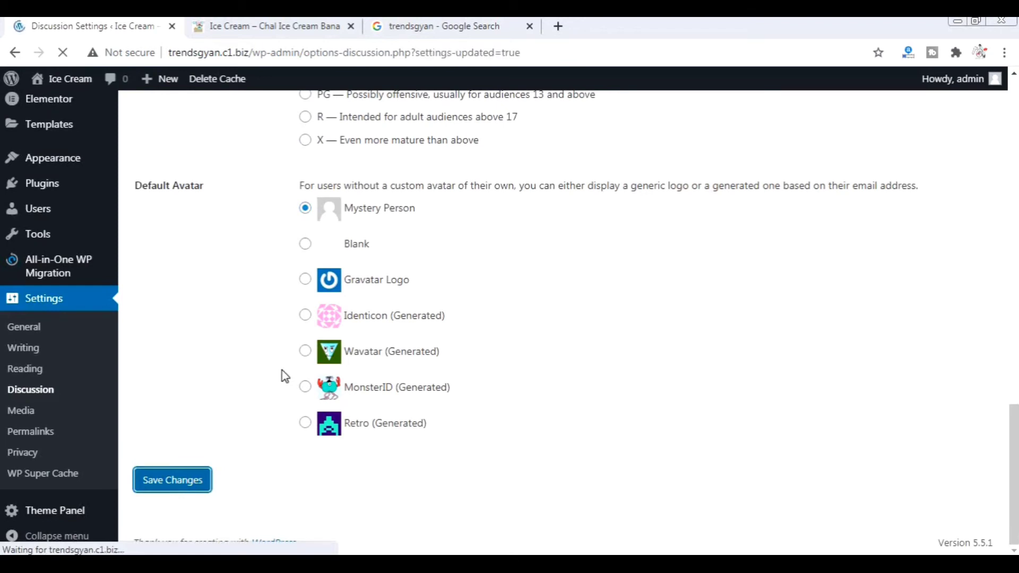
# Open the Media Settings, review the image sizes and upload folder option, and compare with the logo on the site's home page
pyautogui.scroll(-8, 291, 326)
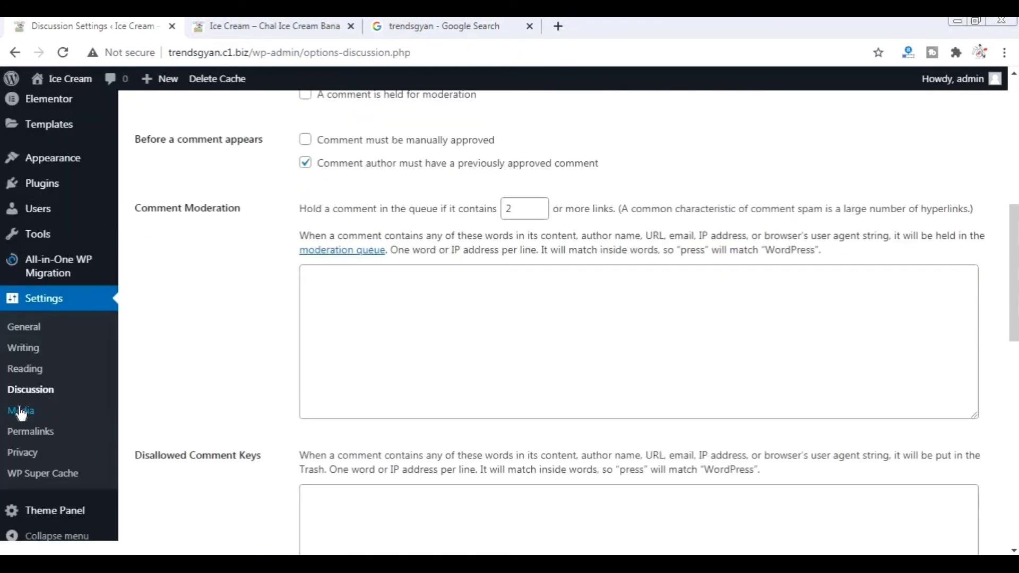
pyautogui.click(53, 410)
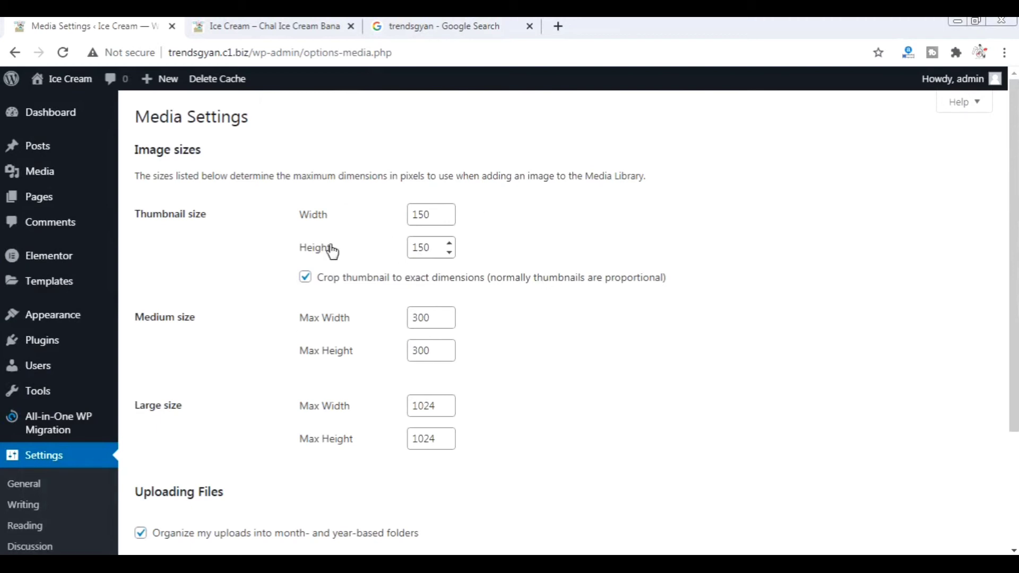
pyautogui.moveTo(134, 148); pyautogui.dragTo(234, 163)
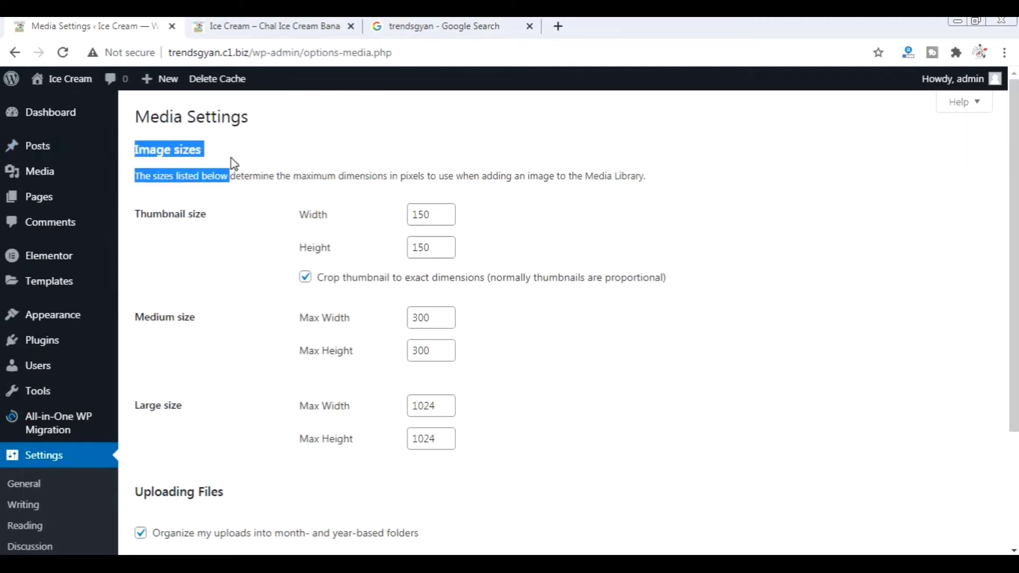
pyautogui.click(489, 226)
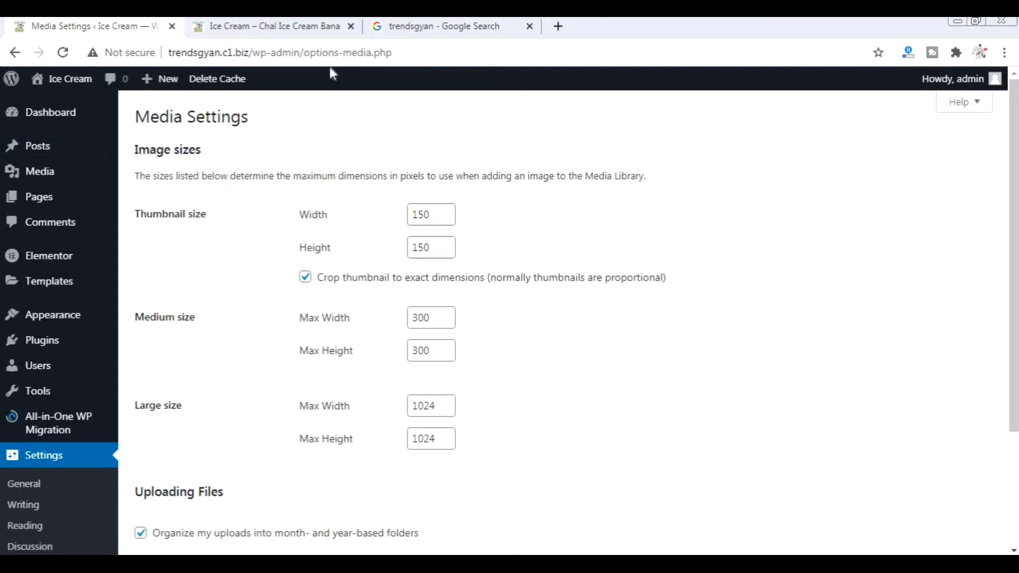
pyautogui.click(289, 31)
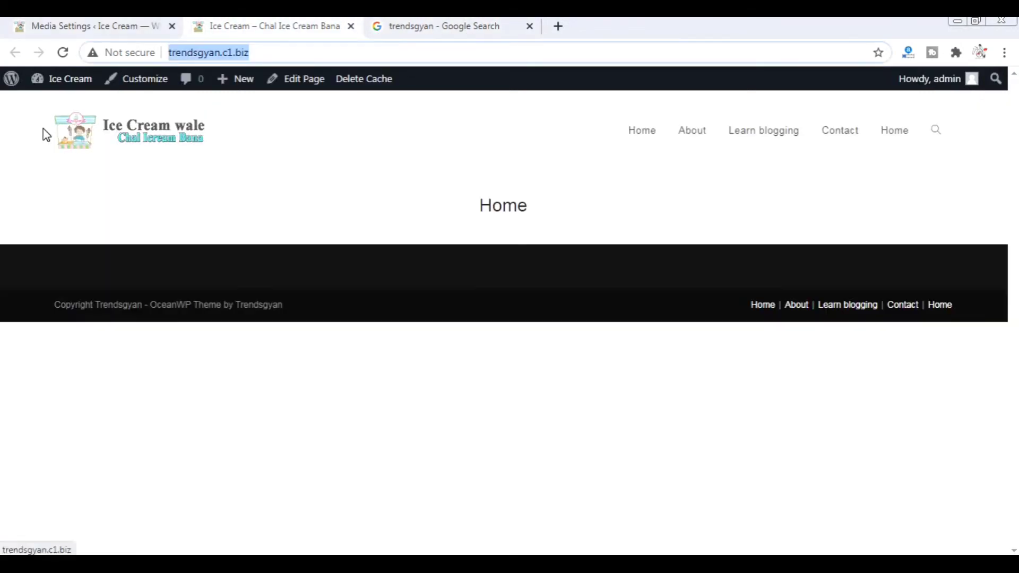
pyautogui.click(94, 31)
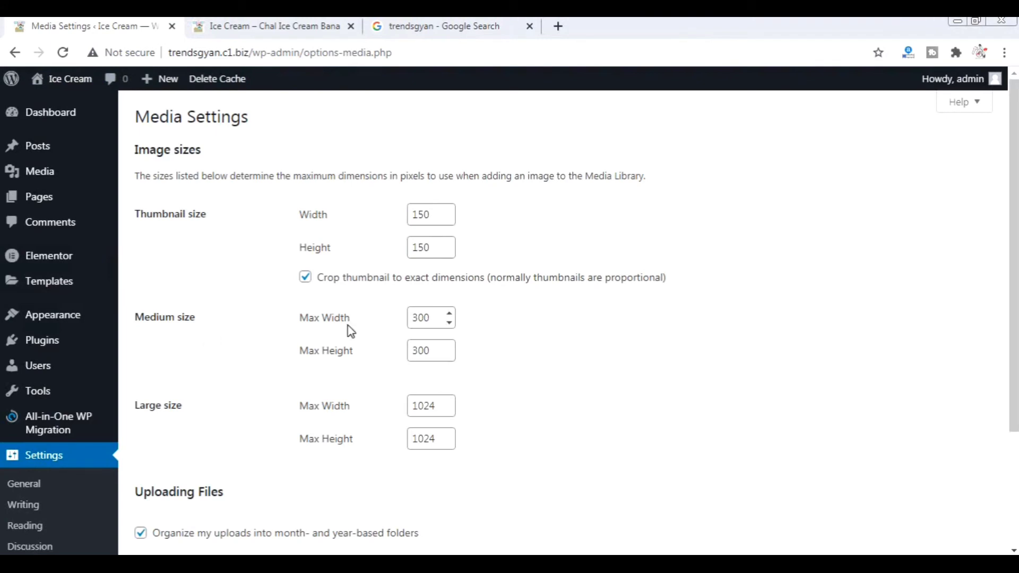
pyautogui.scroll(-2, 351, 332)
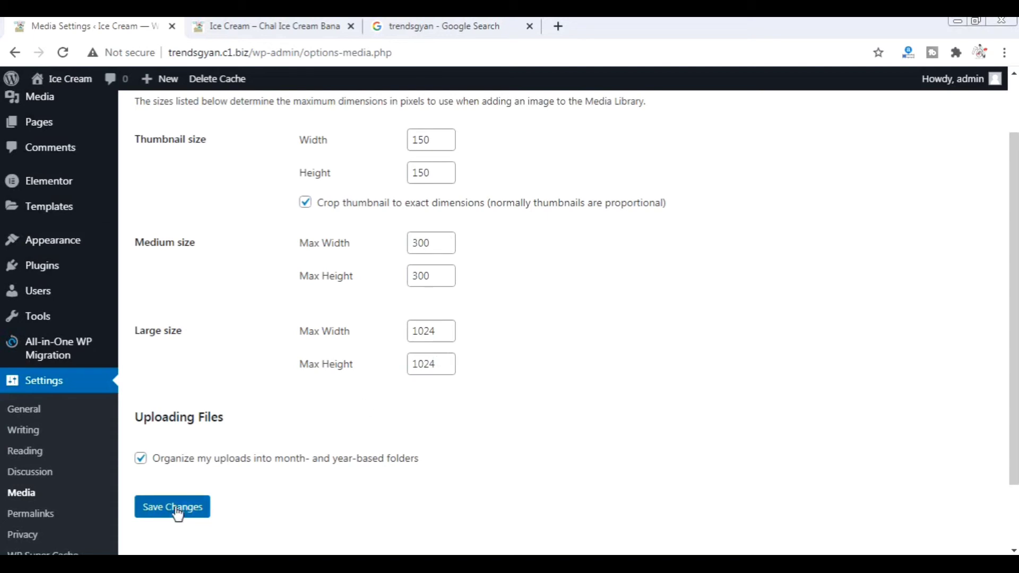
# Open the Permalink Settings, check the site's address on its home page and return to the Permalink Settings
pyautogui.click(33, 513)
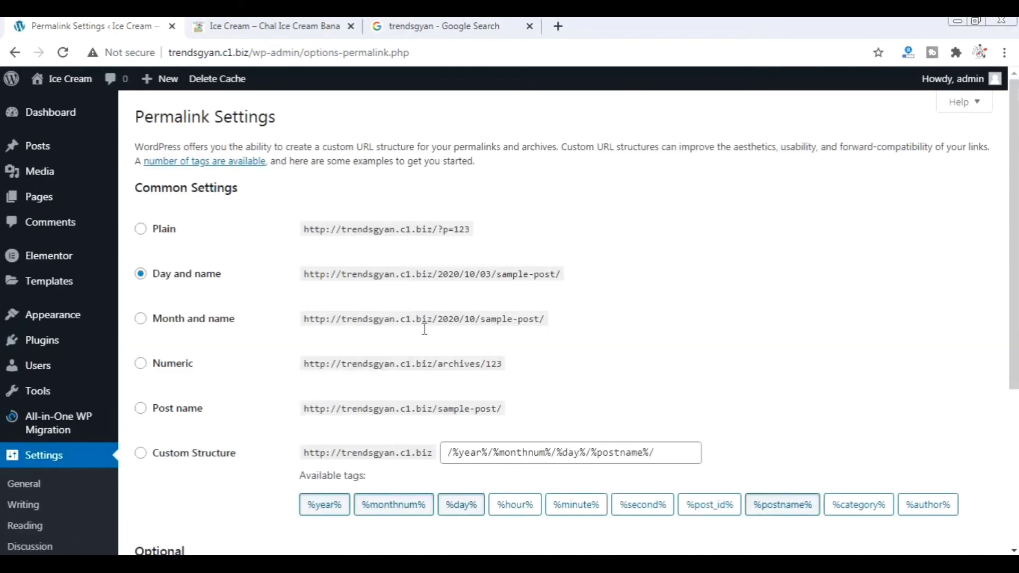
pyautogui.click(313, 30)
pyautogui.click(290, 53)
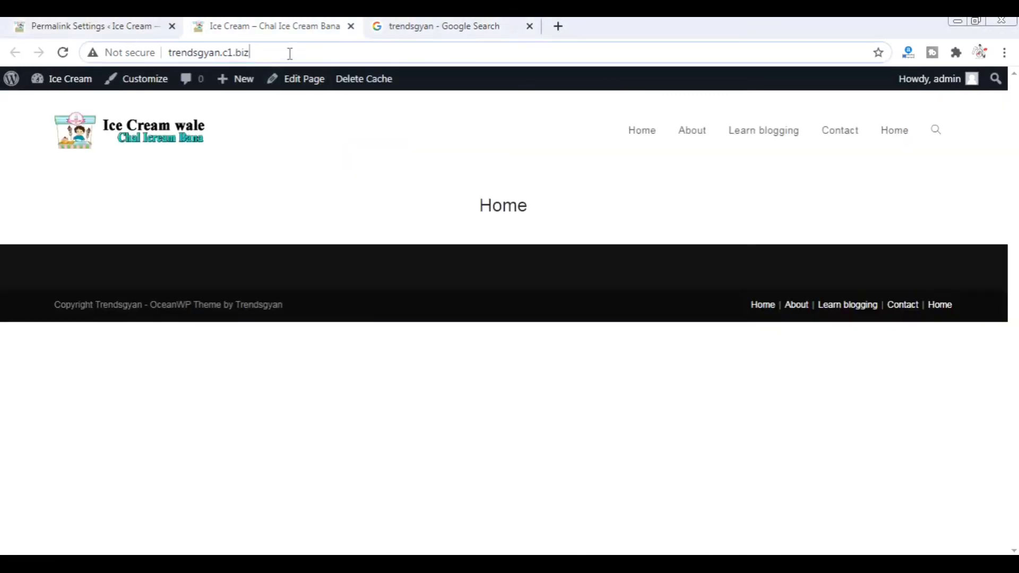
pyautogui.moveTo(290, 53); pyautogui.dragTo(158, 53)
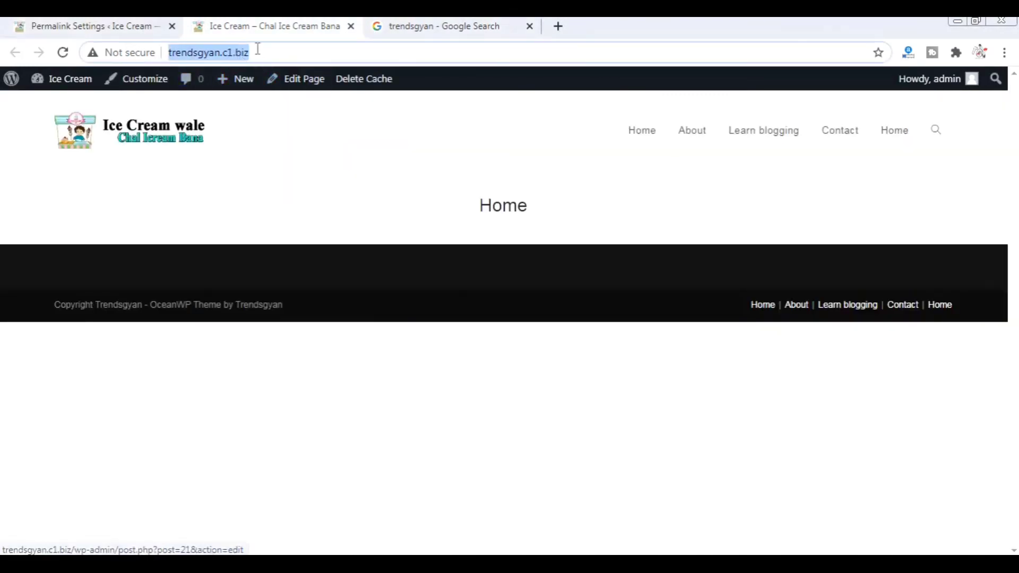
pyautogui.click(83, 26)
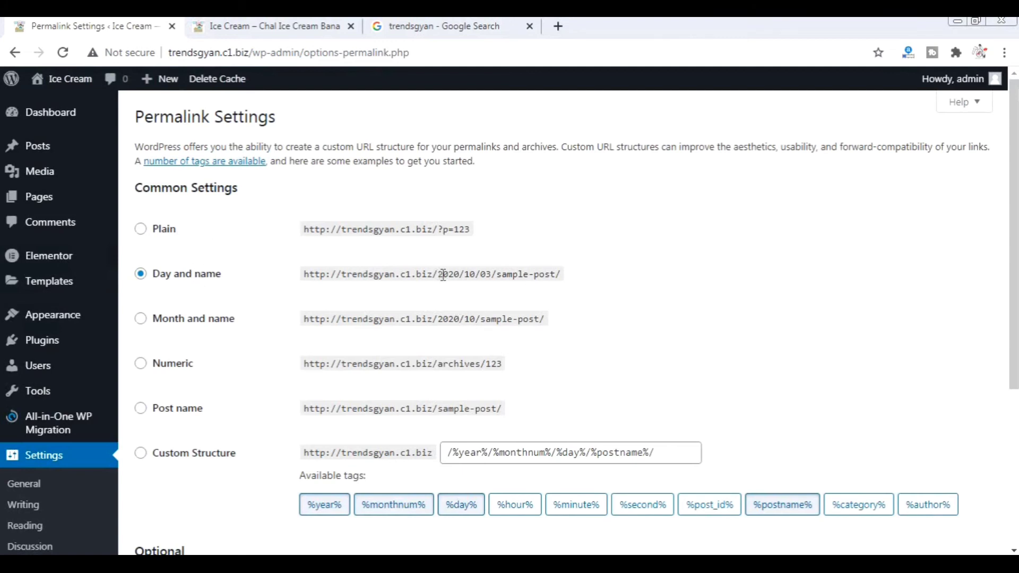
# Examine the example URL endings for Day and name, Month and name, Numeric and Post name, and revisit the site's home page for comparison
pyautogui.moveTo(438, 274); pyautogui.dragTo(492, 274)
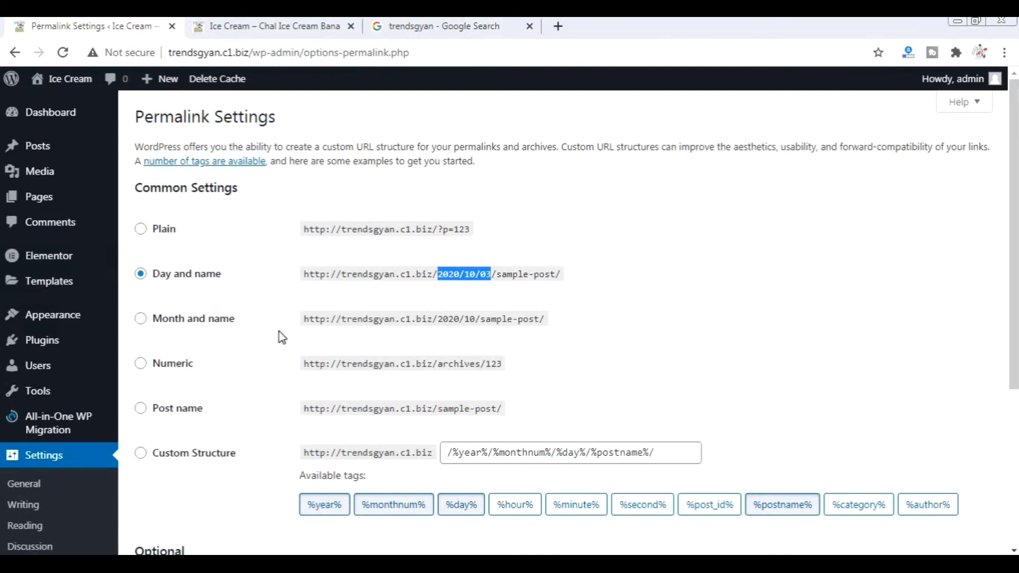
pyautogui.moveTo(438, 319); pyautogui.dragTo(477, 327)
pyautogui.scroll(-1, 479, 364)
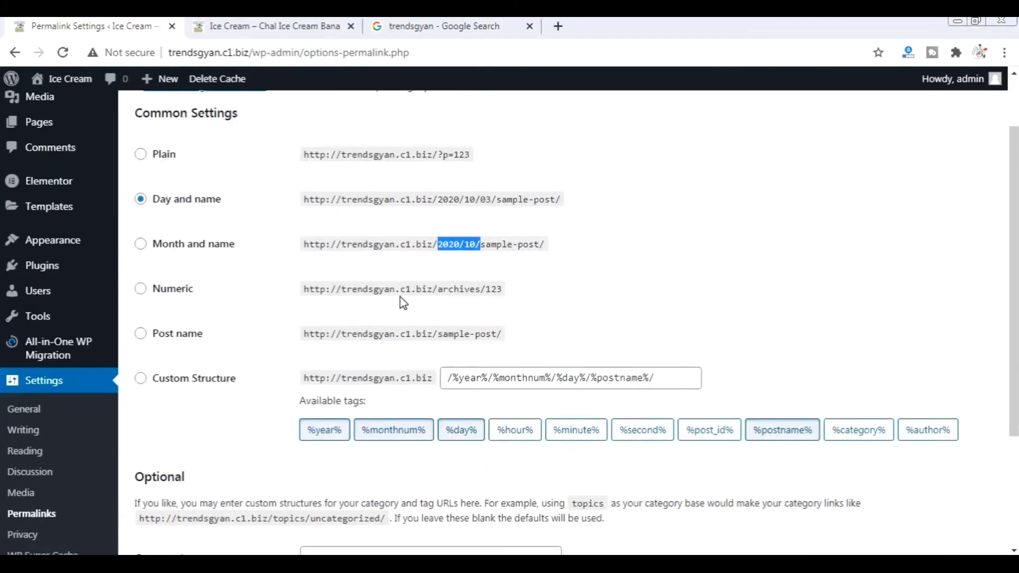
pyautogui.moveTo(483, 291); pyautogui.dragTo(510, 296)
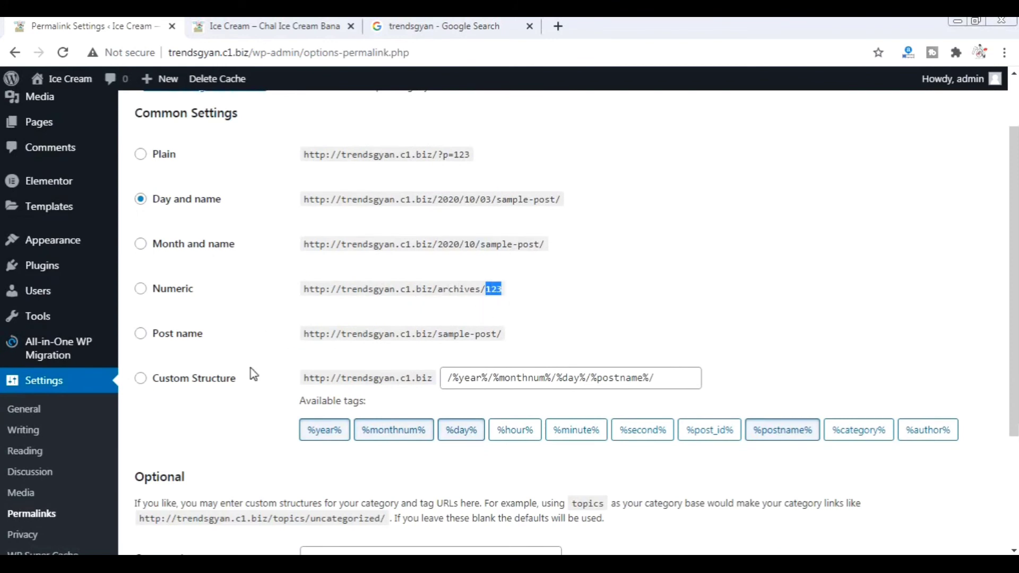
pyautogui.moveTo(438, 335); pyautogui.dragTo(501, 334)
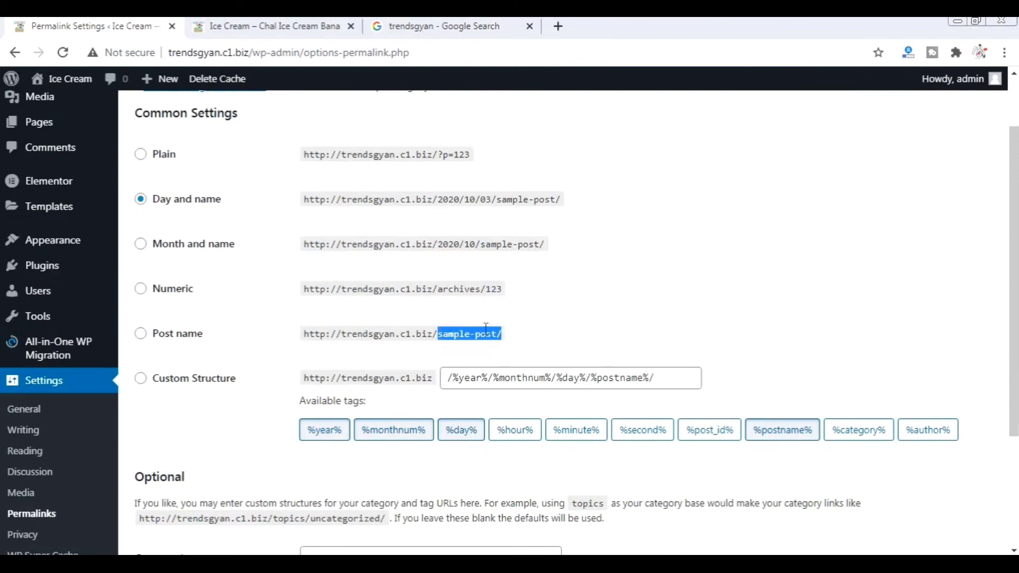
pyautogui.click(298, 34)
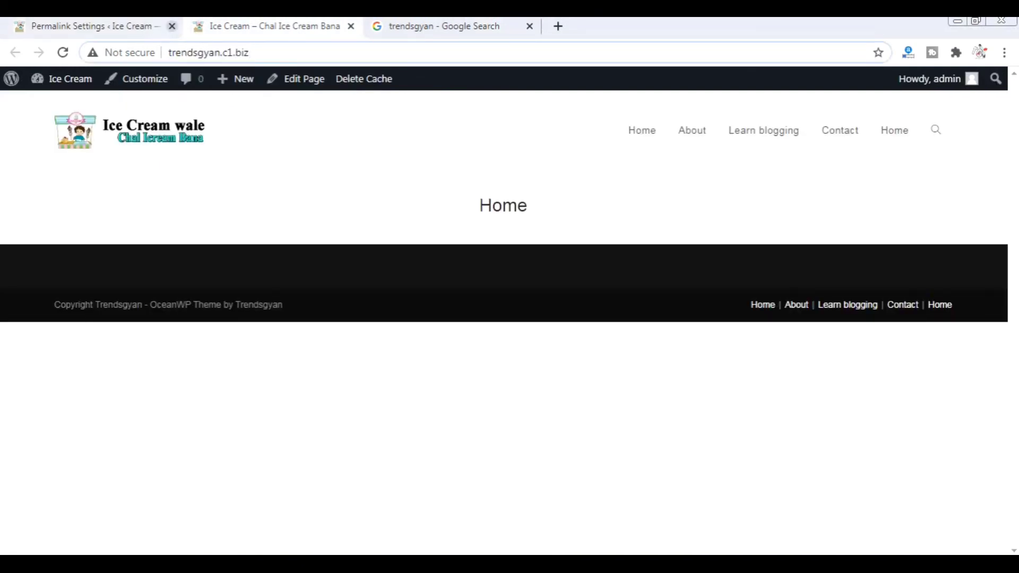
pyautogui.click(133, 26)
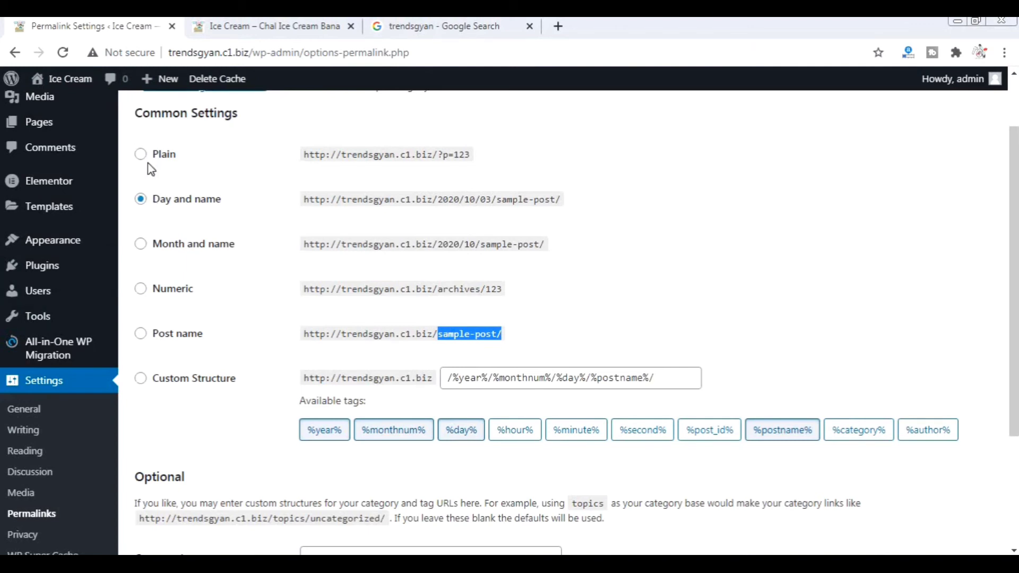
# Save the permalink settings with the Day and name structure and go to the Privacy Settings
pyautogui.scroll(-3, 244, 371)
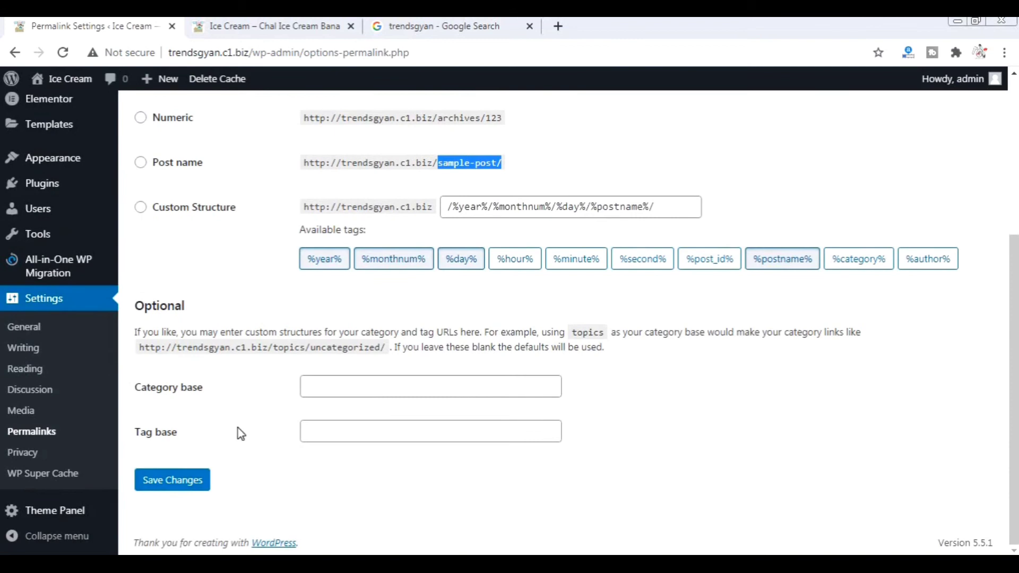
pyautogui.click(188, 481)
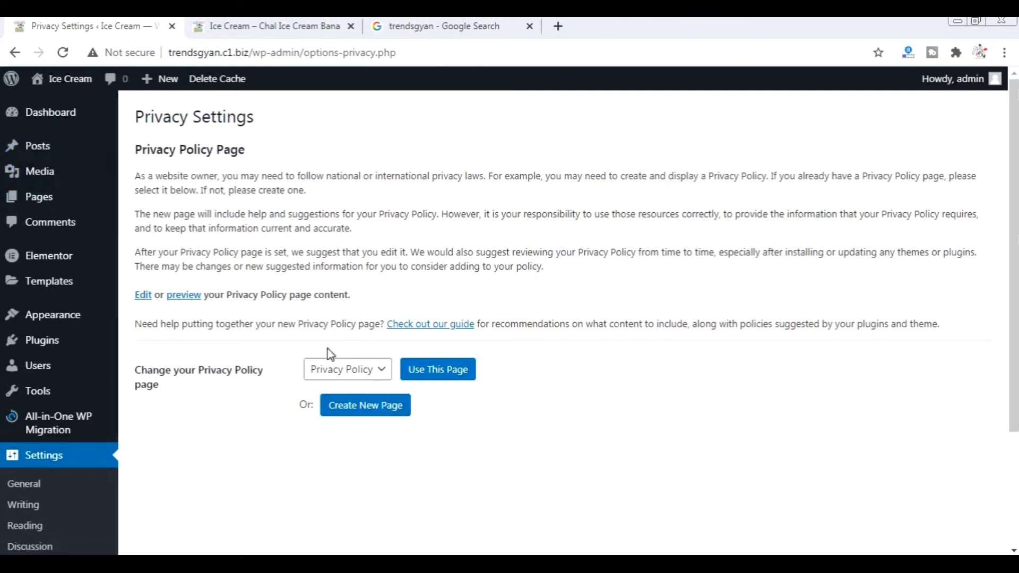
# Try Sample Page and Home as the privacy policy page and switch the selection back to Privacy Policy
pyautogui.click(348, 371)
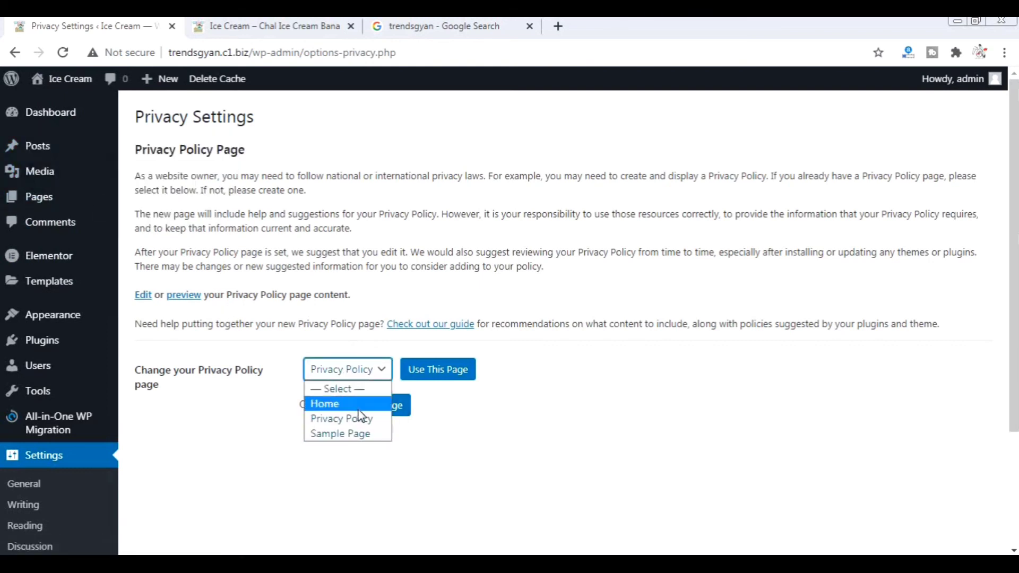
pyautogui.click(522, 401)
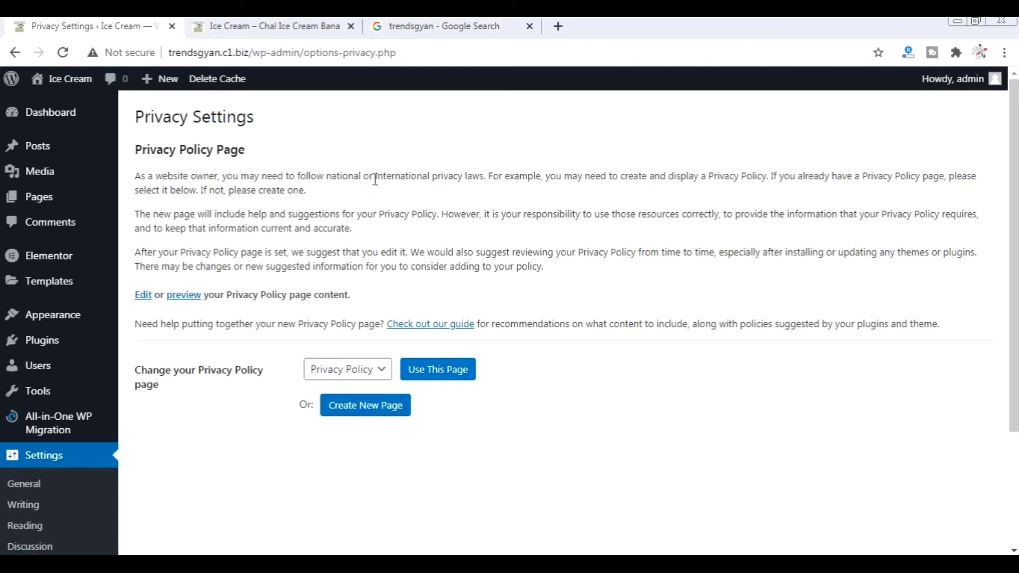
pyautogui.click(355, 386)
pyautogui.click(363, 433)
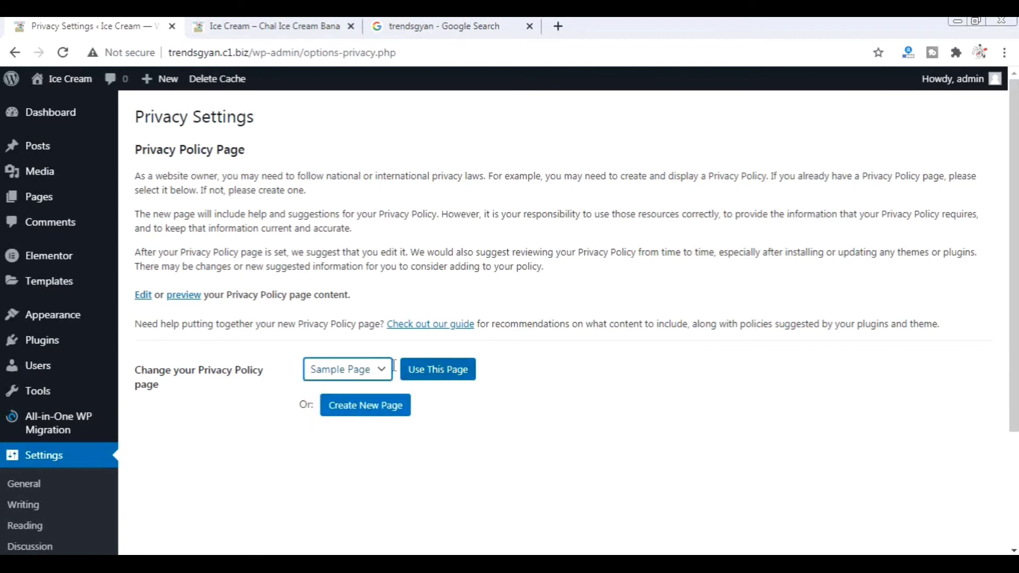
pyautogui.click(383, 369)
pyautogui.click(360, 403)
pyautogui.click(359, 371)
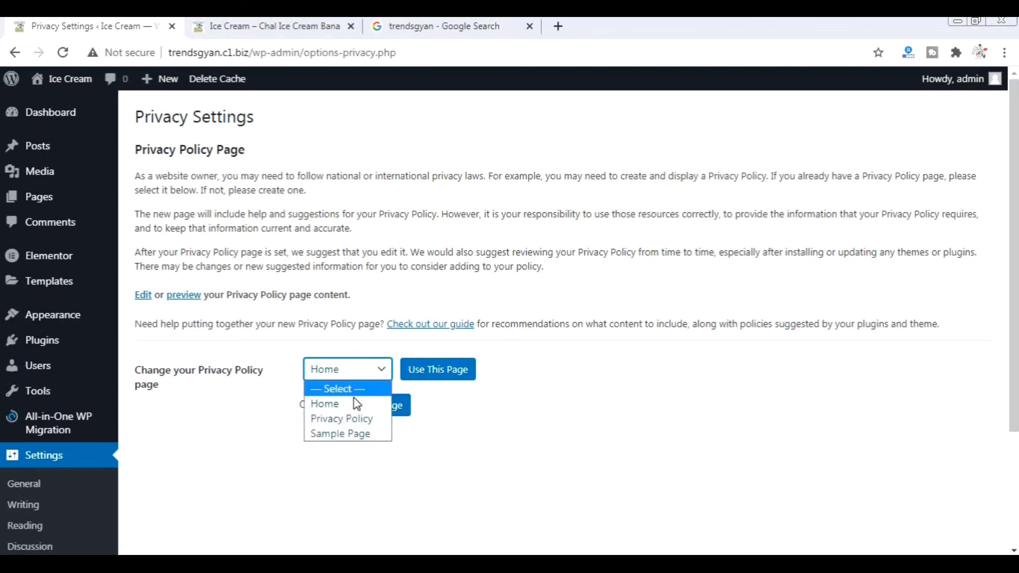
pyautogui.click(342, 419)
# Look over the Privacy Settings and the list of settings pages, and return to the Dashboard
pyautogui.scroll(-3, 157, 406)
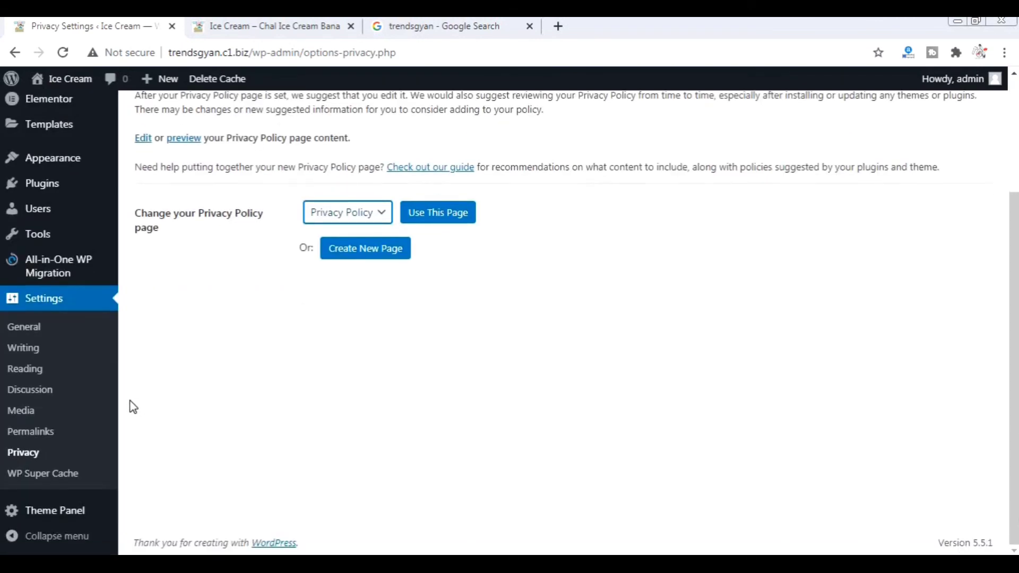
pyautogui.scroll(3, 133, 407)
pyautogui.scroll(-3, 131, 407)
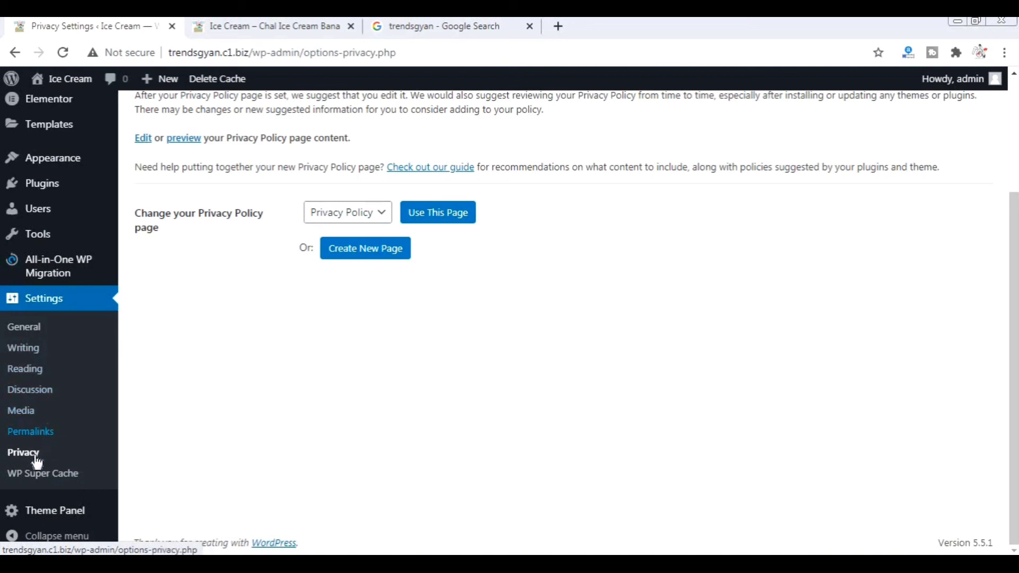
pyautogui.scroll(2, 212, 382)
pyautogui.scroll(2, 213, 382)
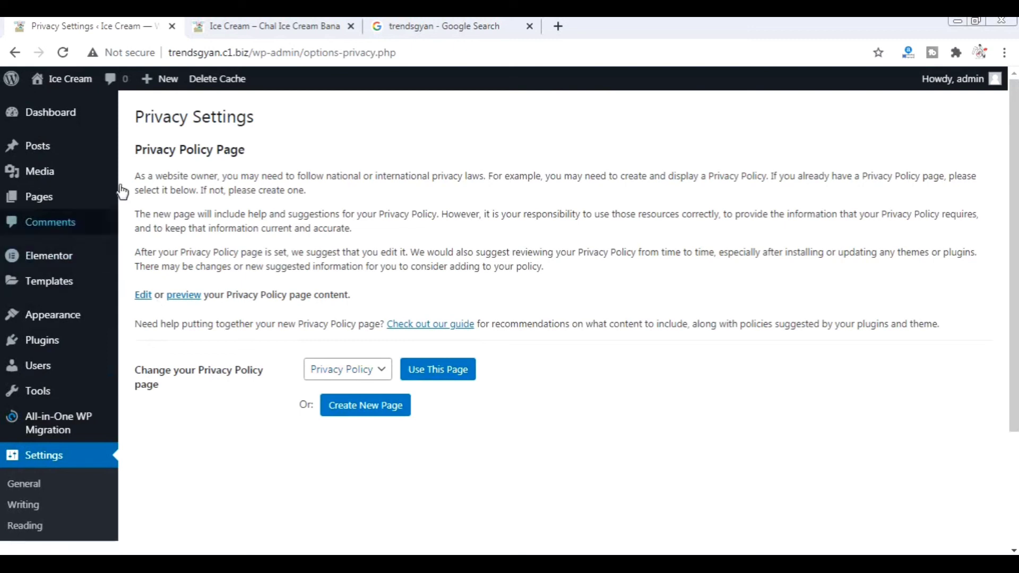
pyautogui.moveTo(84, 115)
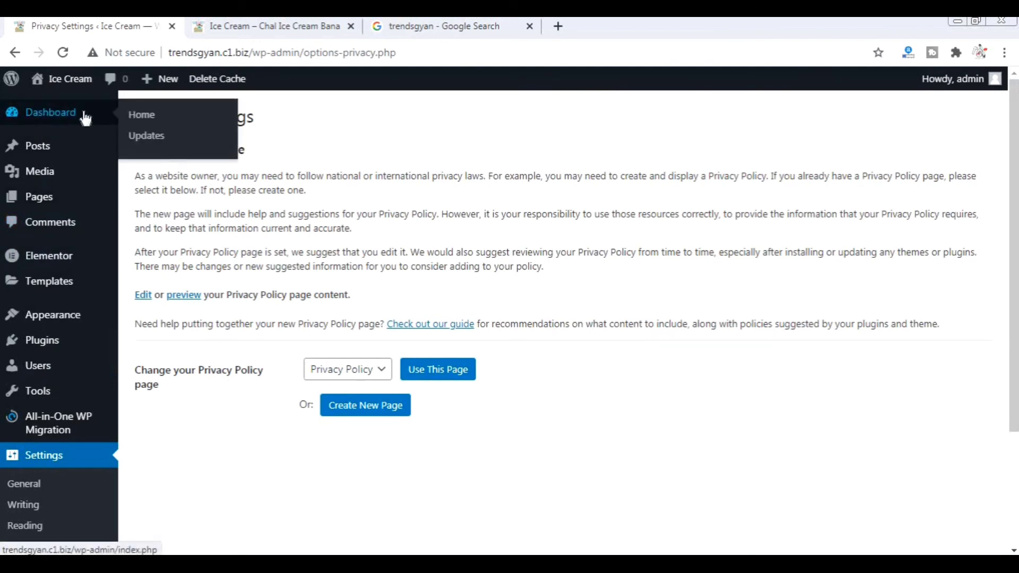
pyautogui.click(85, 118)
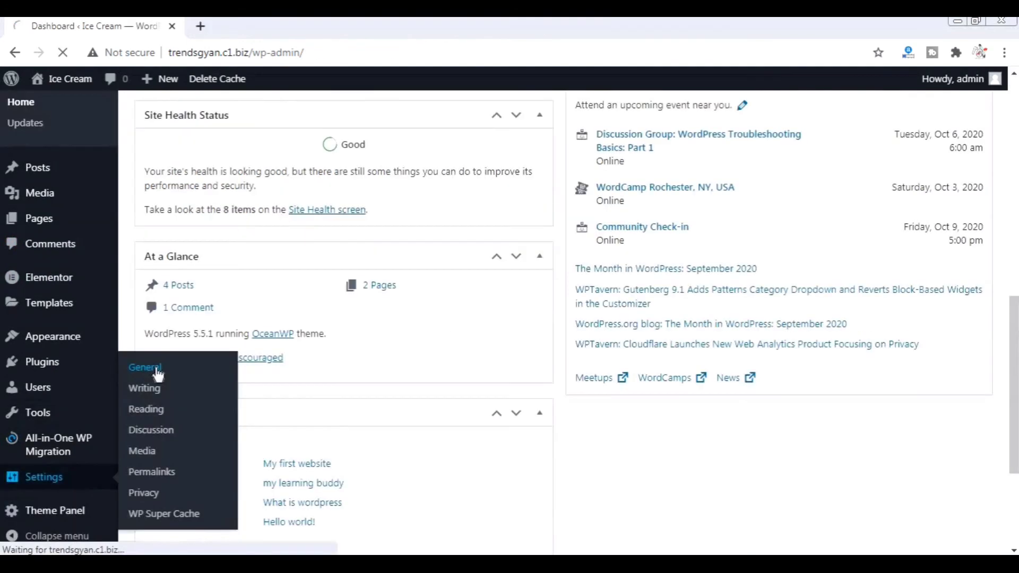